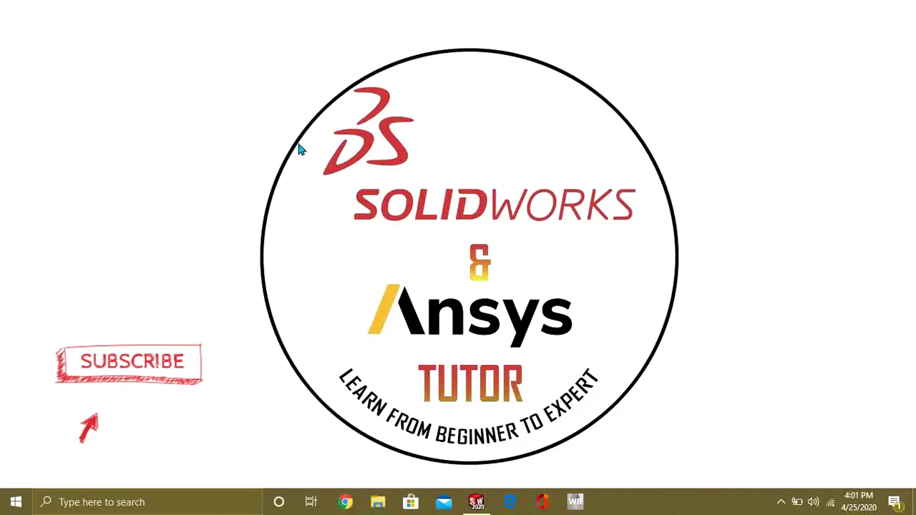
- Restore the empty Part2 document in SOLIDWORKS
click(473, 460)
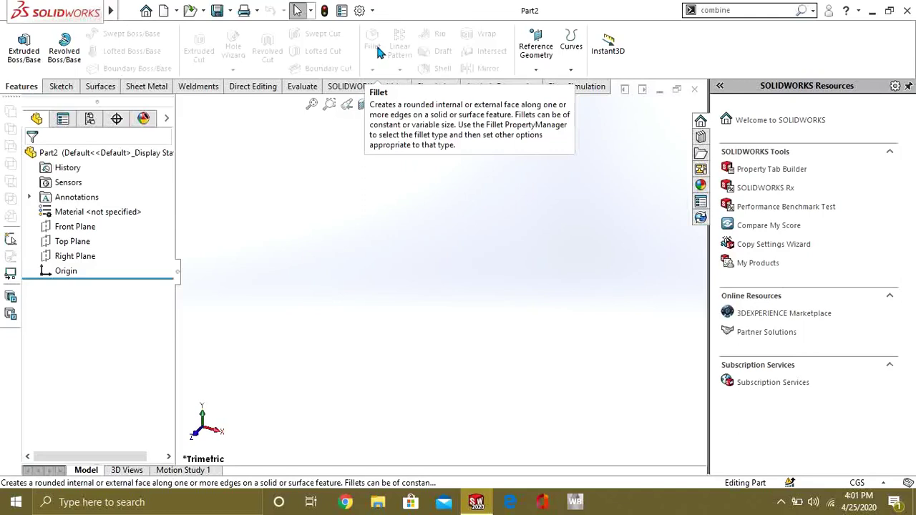
- Sketch a centre rectangle at the origin on the Front Plane
click(78, 226)
click(61, 86)
click(19, 44)
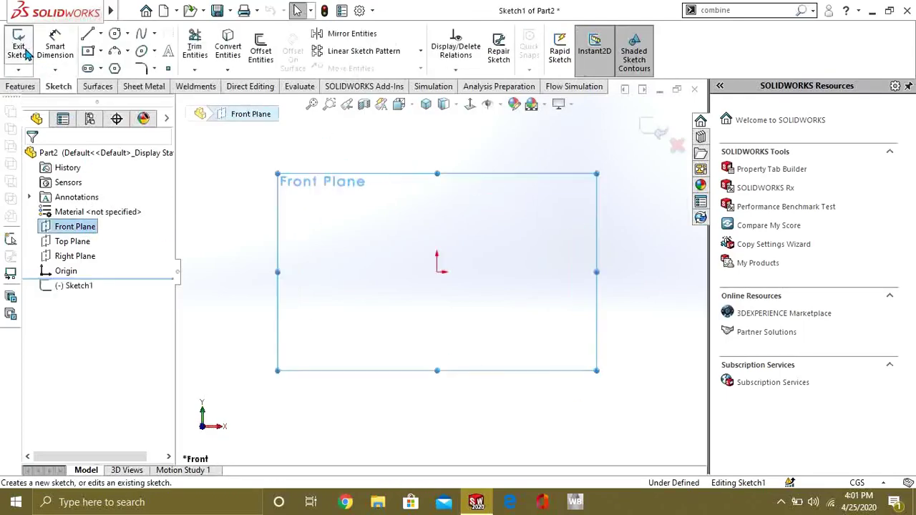
click(89, 51)
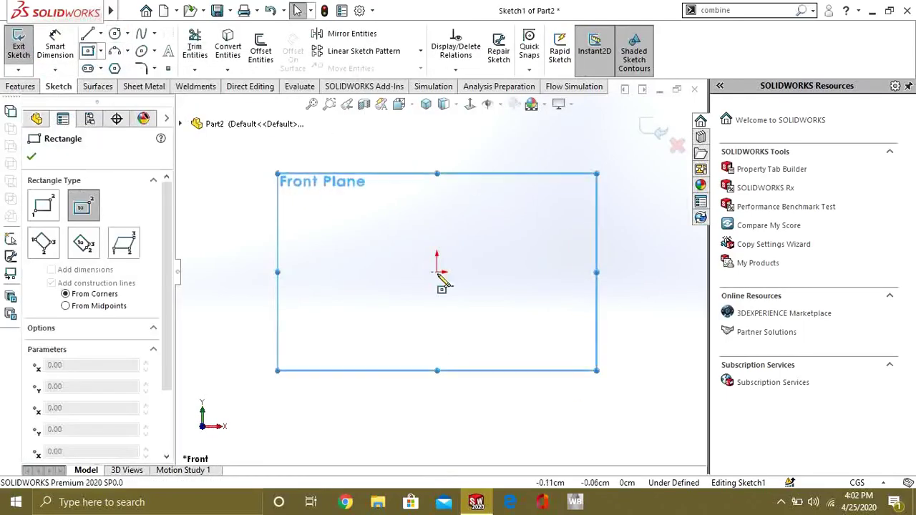
mouse_move(438, 272)
mouse_down()
mouse_move(614, 390)
mouse_move(648, 392)
mouse_move(656, 403)
mouse_move(632, 407)
mouse_move(610, 391)
mouse_up()
click(18, 44)
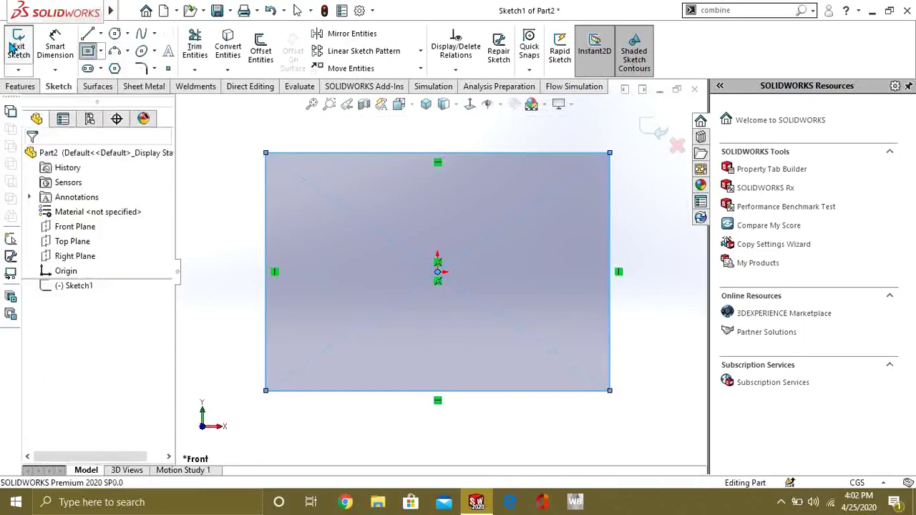
click(28, 86)
- Extrude the rectangle 14.70 cm into a solid block, Boss-Extrude1
click(23, 46)
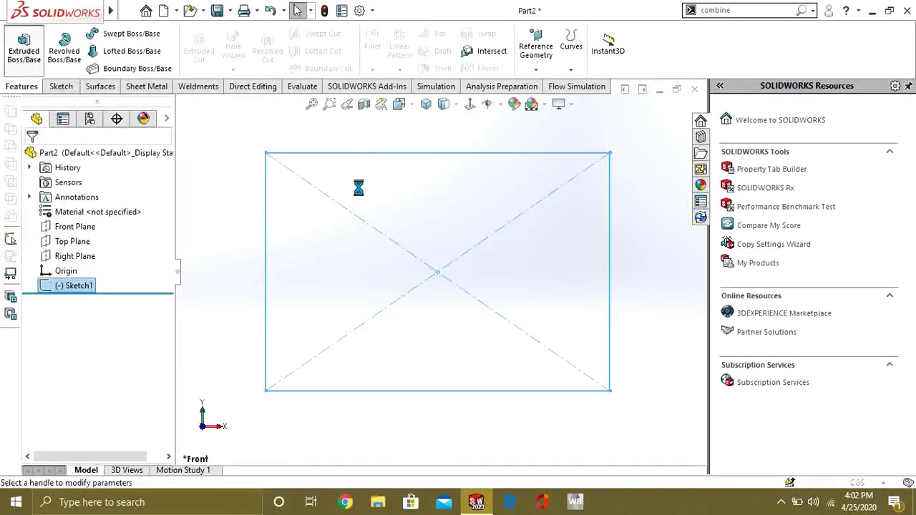
middle_drag(415, 246, 375, 259)
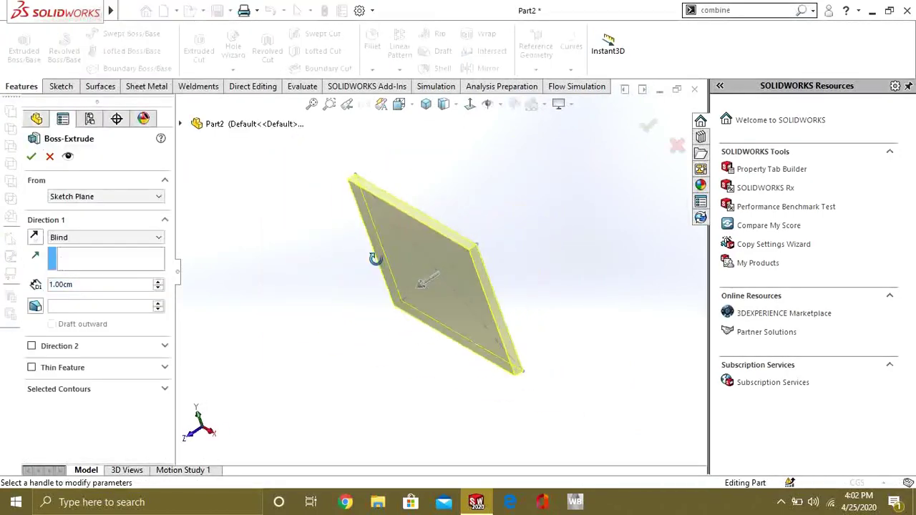
click(428, 289)
click(302, 341)
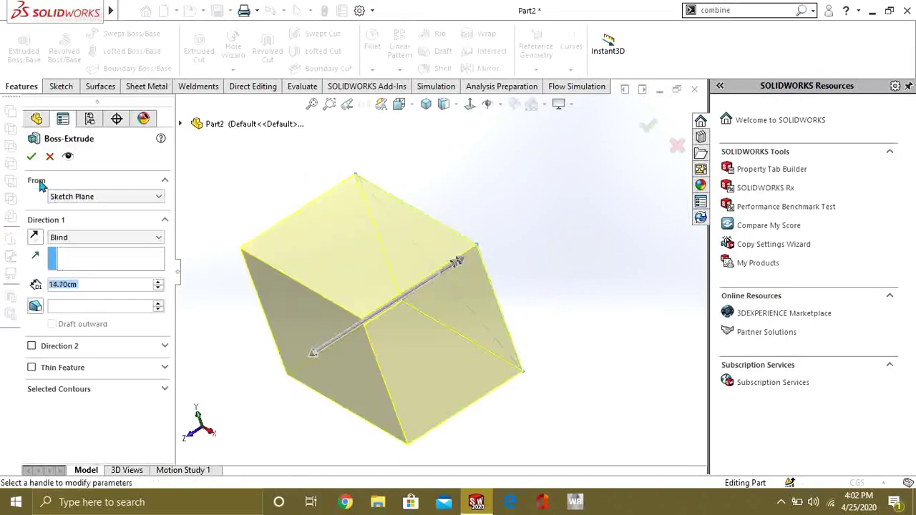
click(31, 156)
middle_drag(302, 257, 361, 240)
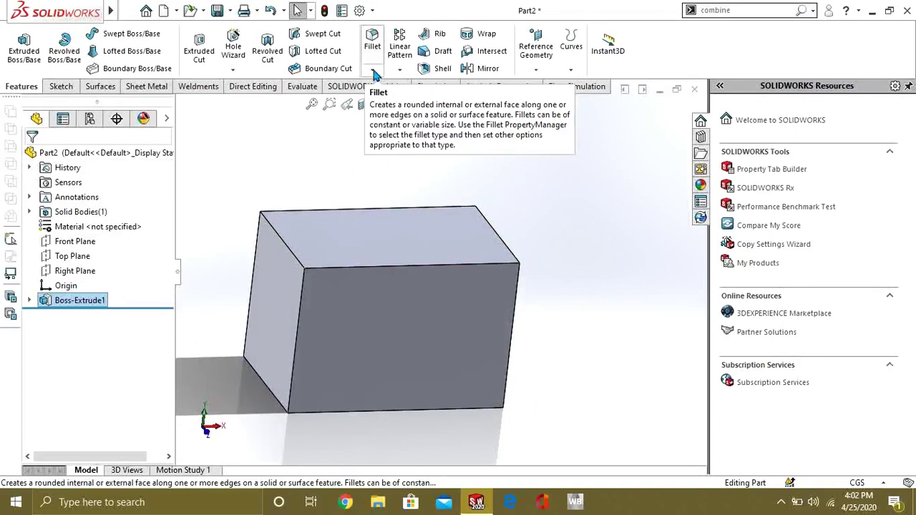
- Start a constant-size fillet on the block's top front edge
click(373, 70)
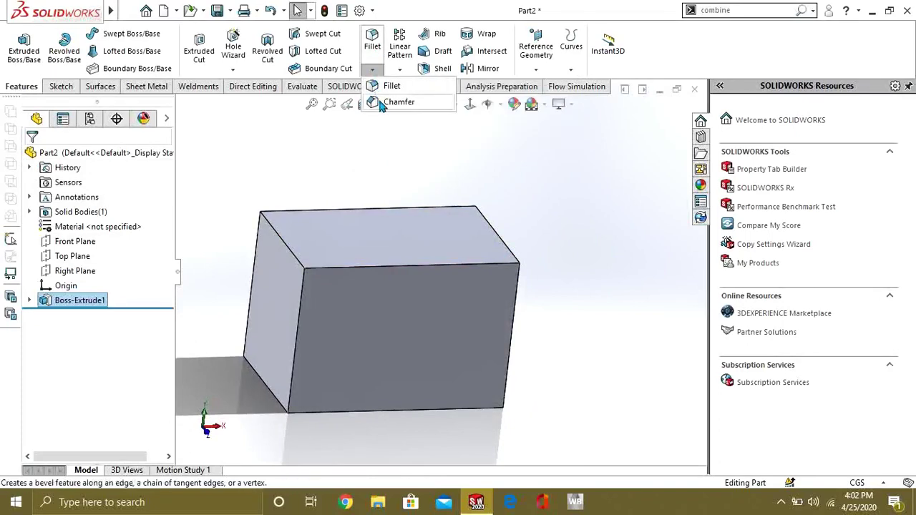
click(373, 43)
ctrl+middle_drag(403, 202, 375, 258)
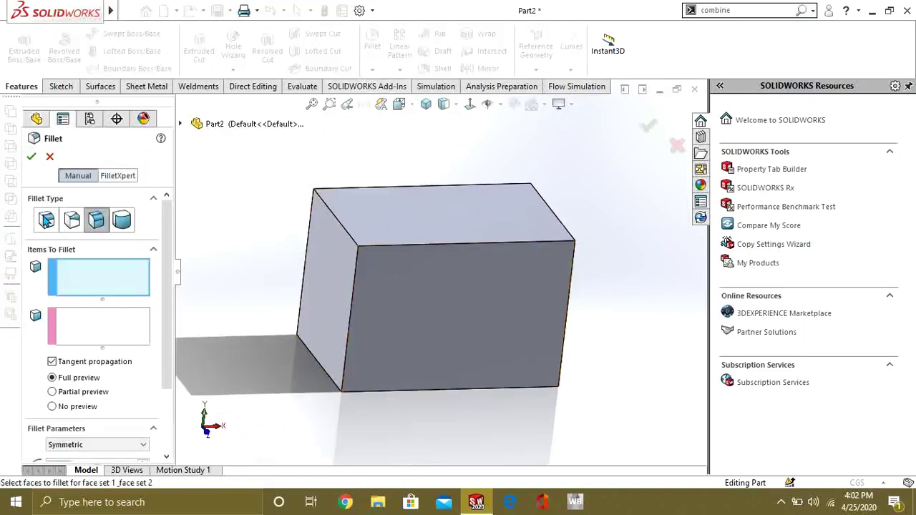
click(47, 220)
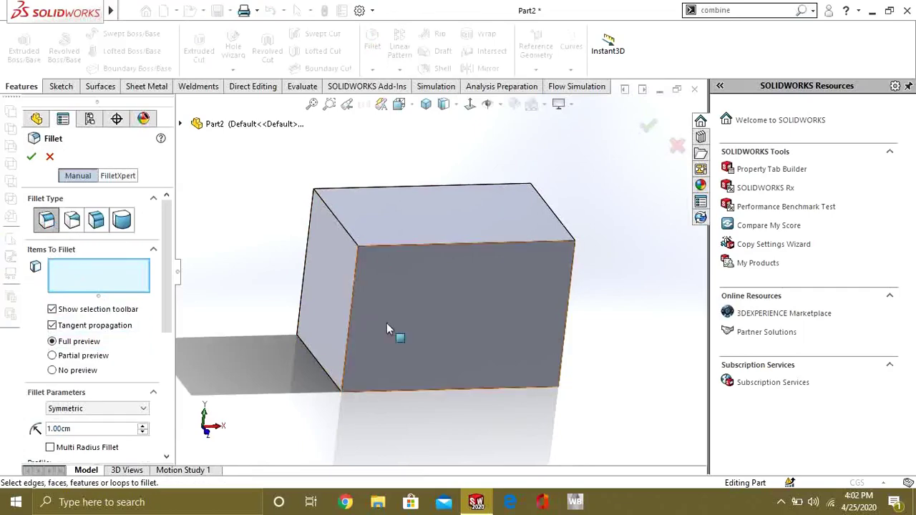
scroll(427, 285, down, 3)
middle_drag(426, 284, 433, 311)
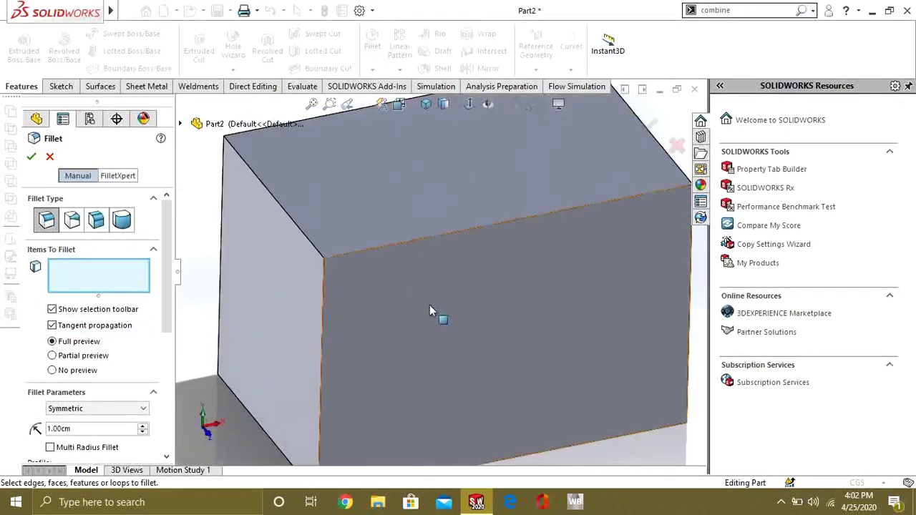
scroll(433, 307, up, 3)
scroll(468, 258, down, 3)
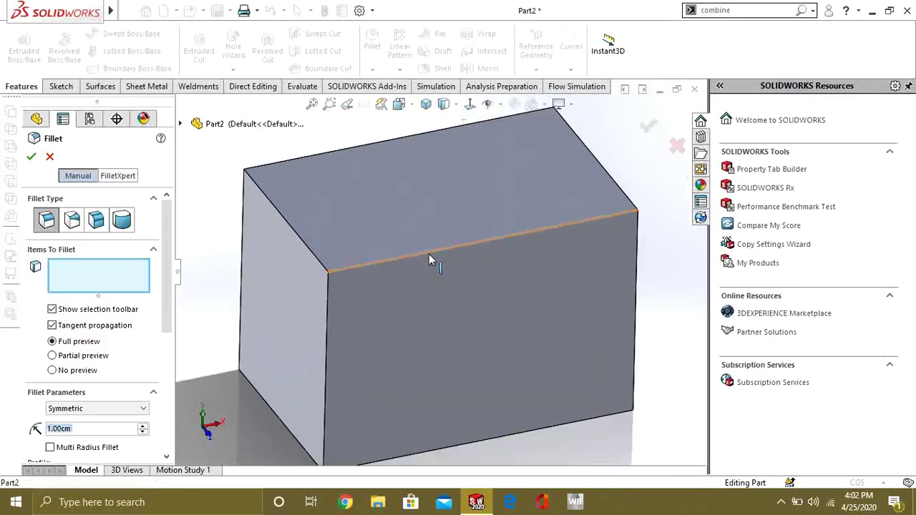
click(429, 254)
- Set the fillet radius to 2 cm and apply it as Fillet1
middle_drag(359, 292, 323, 280)
scroll(170, 323, down, 3)
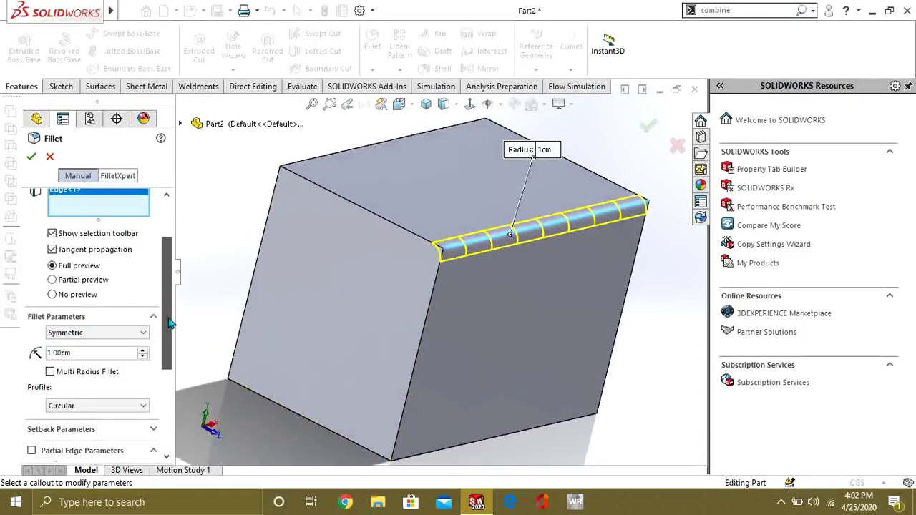
click(143, 351)
click(144, 351)
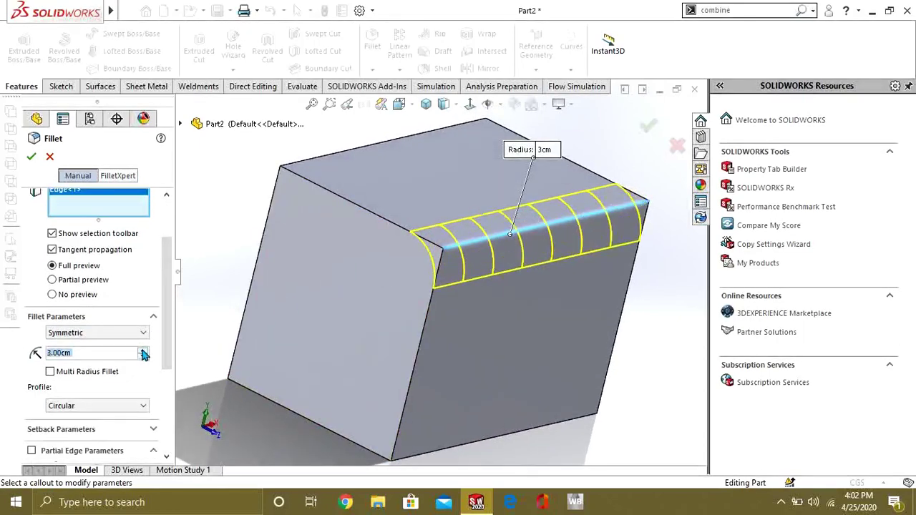
click(143, 351)
click(143, 356)
click(143, 356)
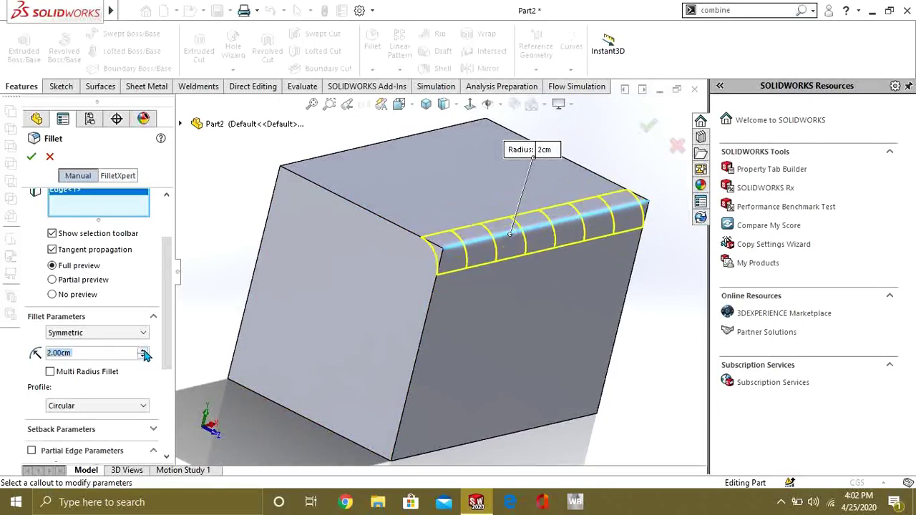
click(31, 155)
middle_drag(429, 236, 453, 258)
click(372, 69)
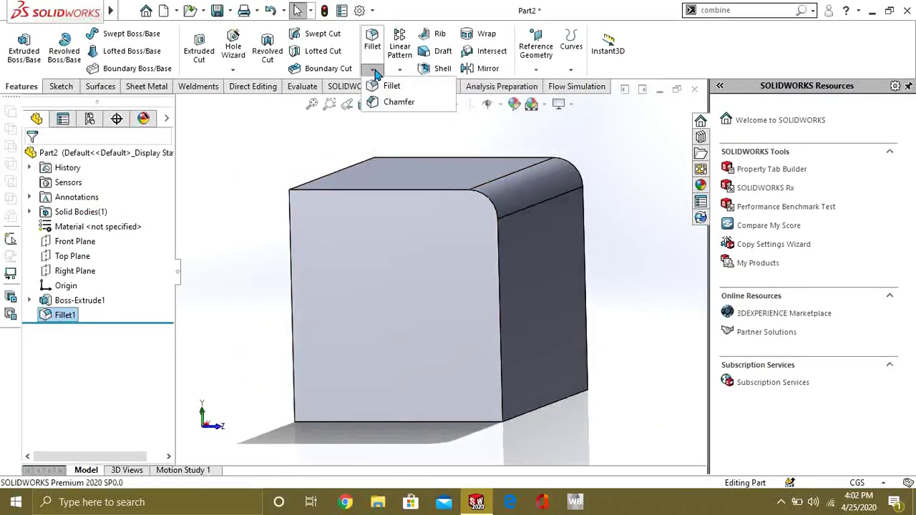
- Start another fillet on the front face's top edge
click(384, 87)
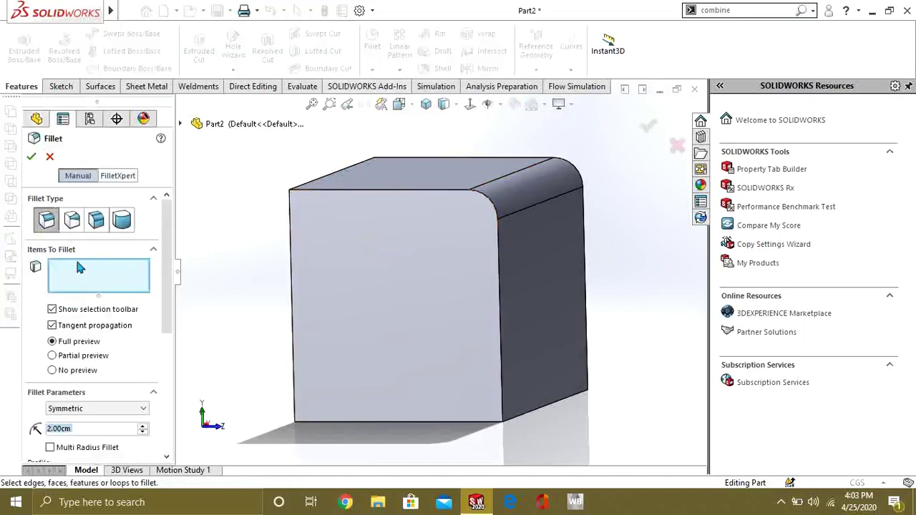
scroll(159, 305, down, 3)
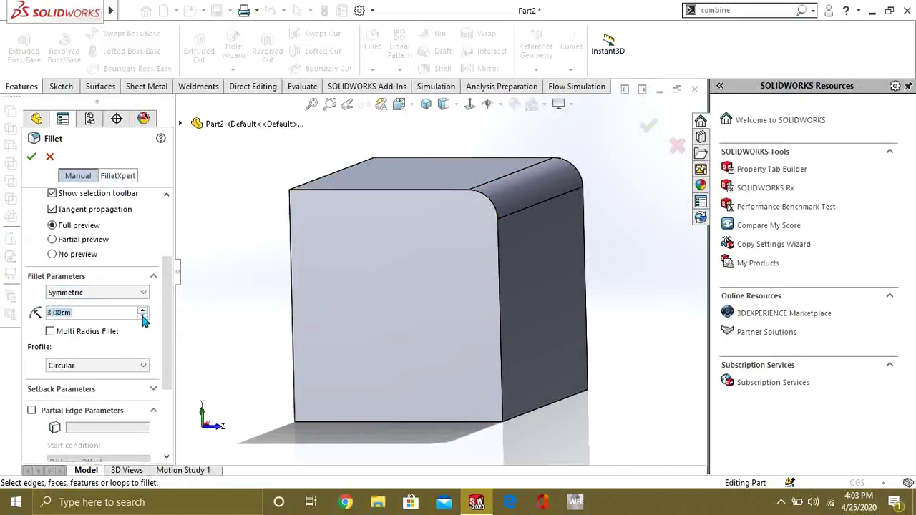
click(127, 367)
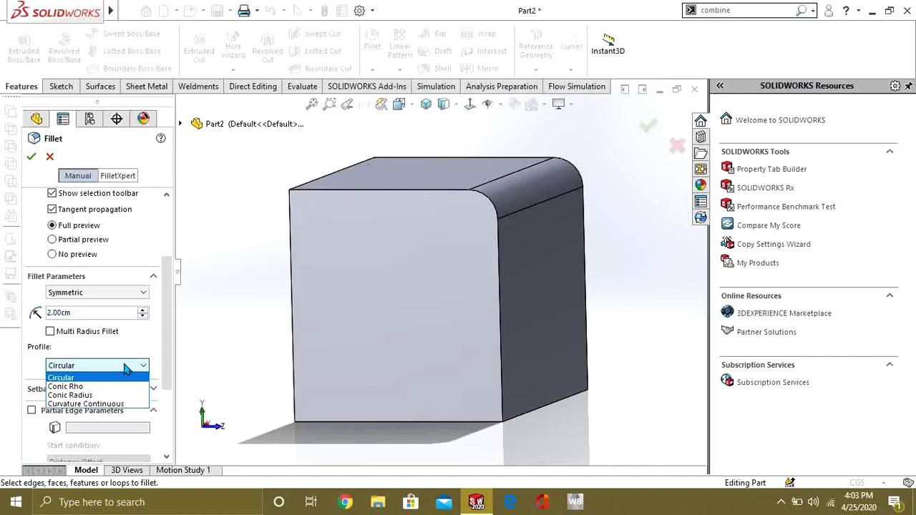
click(124, 367)
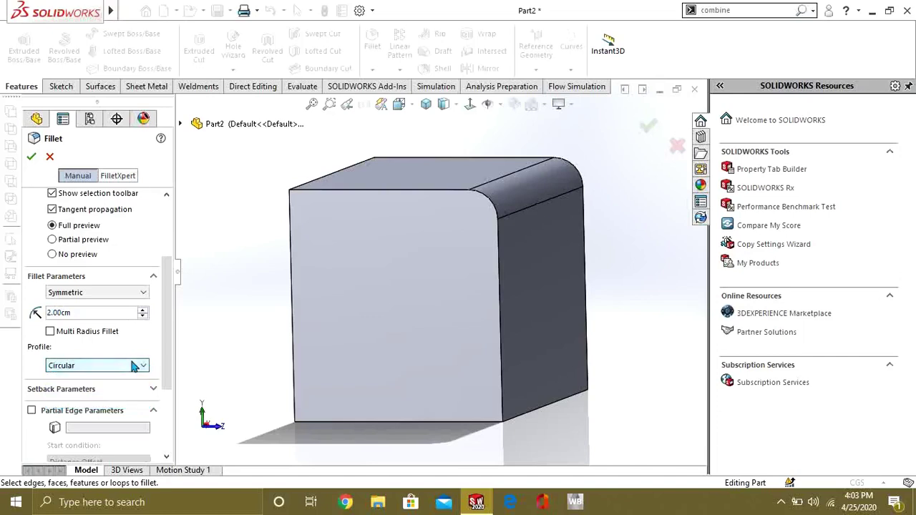
click(339, 195)
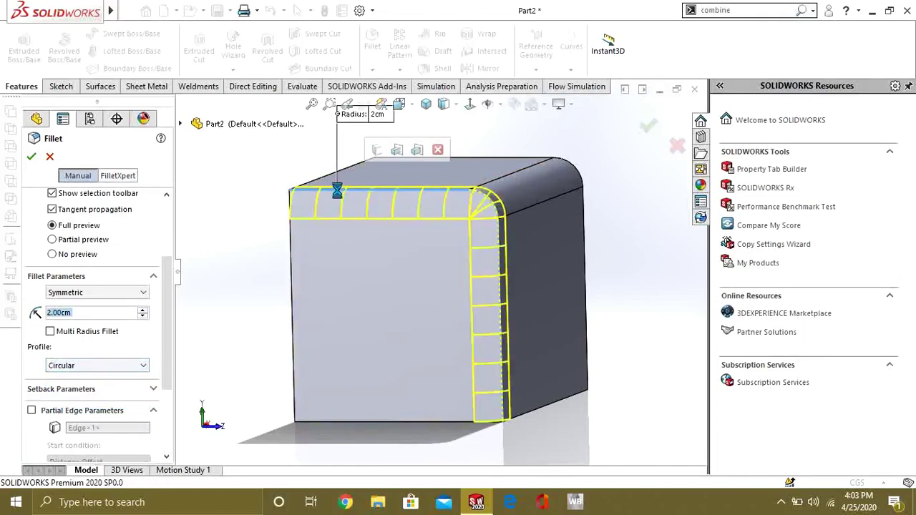
- Change the fillet profile from Circular to Conic Rho, then to Conic Radius
click(128, 366)
click(100, 387)
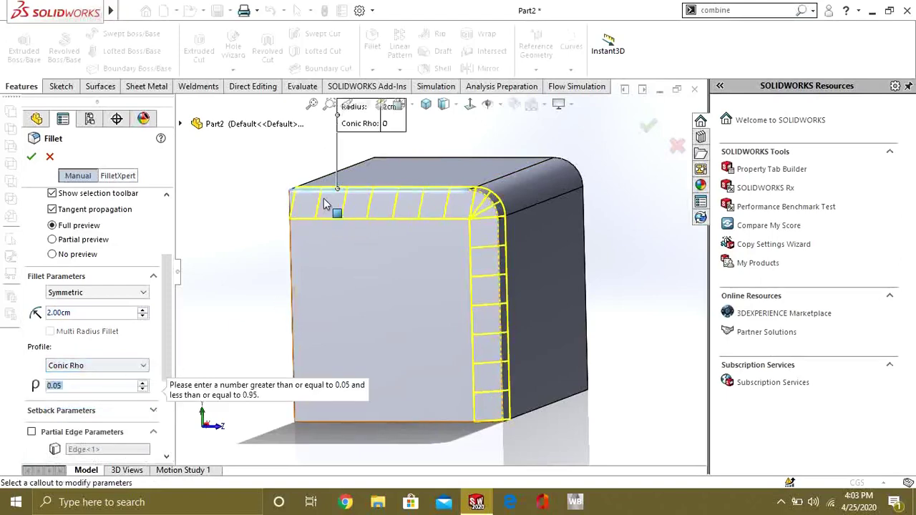
scroll(315, 204, down, 5)
middle_drag(342, 264, 409, 285)
middle_drag(542, 301, 562, 236)
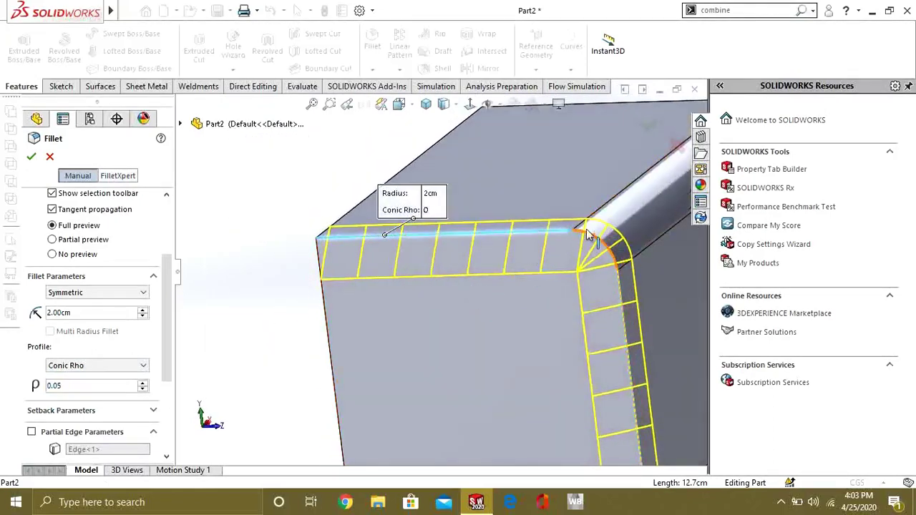
middle_drag(468, 261, 369, 268)
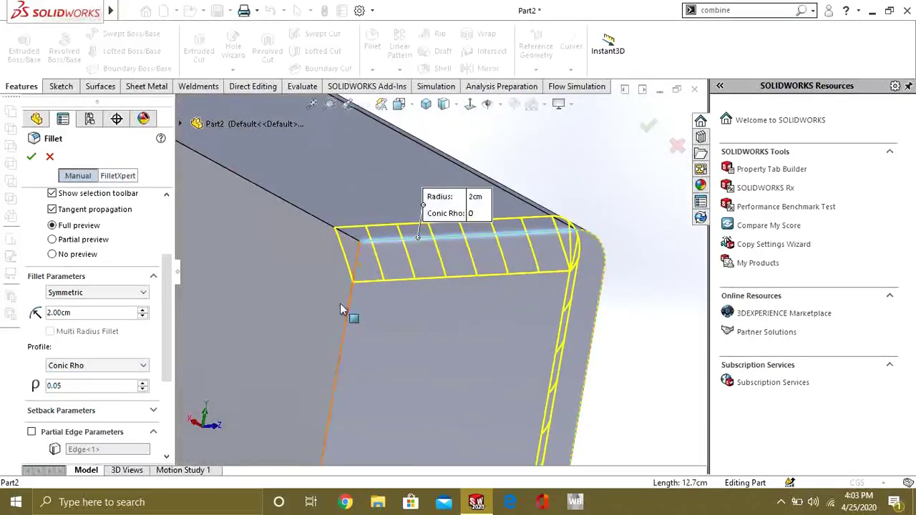
click(100, 365)
click(92, 391)
click(93, 390)
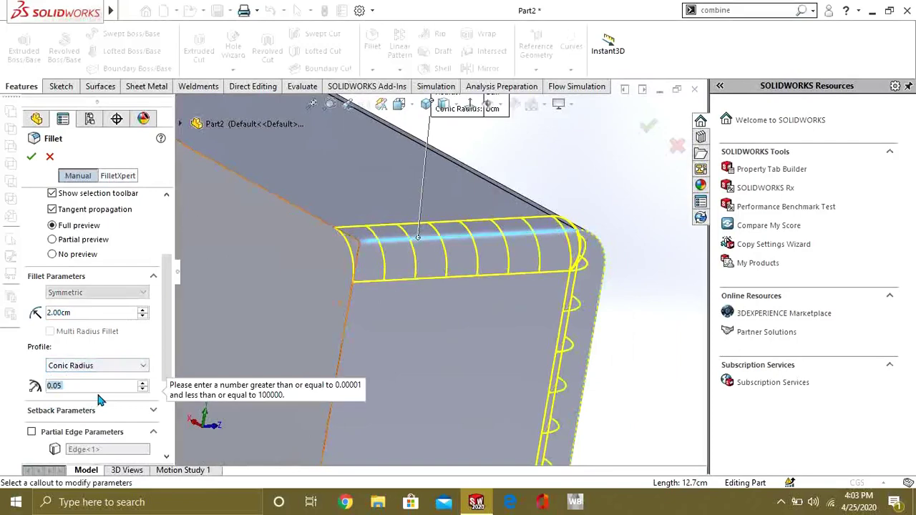
middle_drag(477, 347, 415, 353)
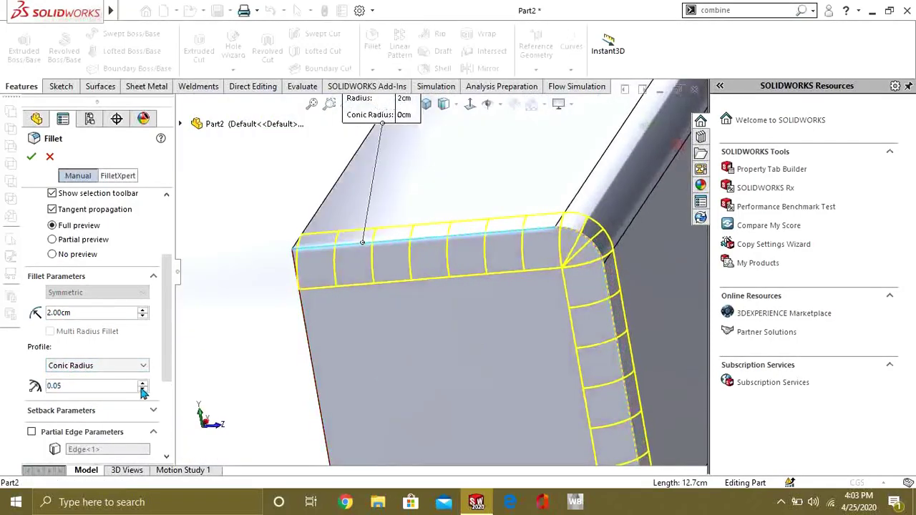
scroll(174, 319, down, 3)
scroll(172, 303, up, 5)
scroll(171, 303, up, 3)
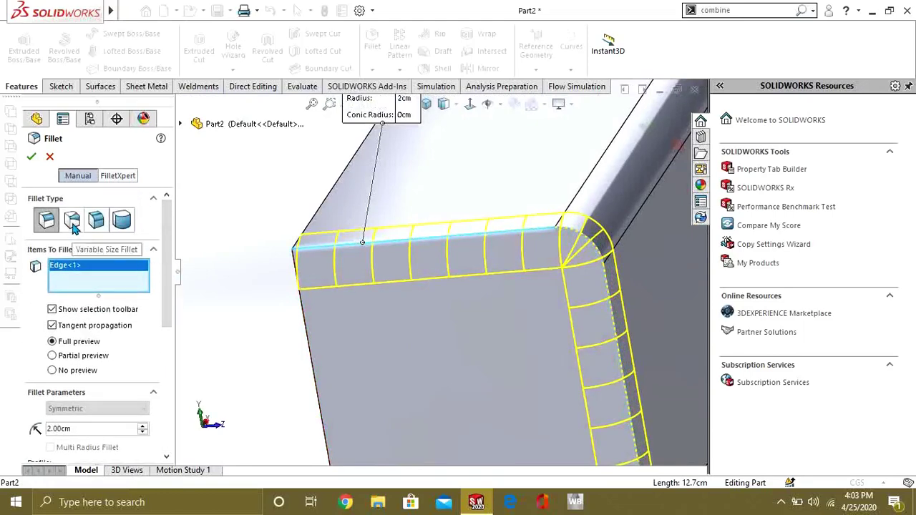
- Switch to a variable-size fillet and move the vertex radius callouts off the edge
click(73, 221)
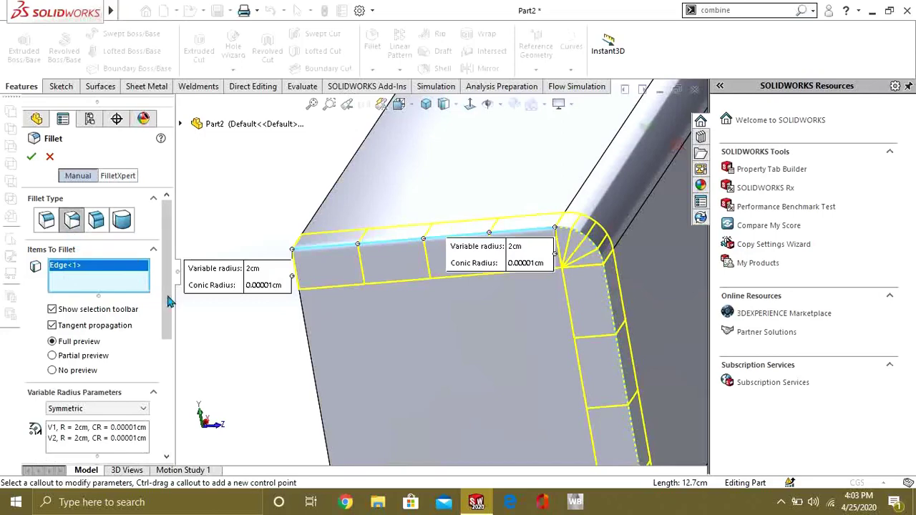
scroll(161, 343, down, 3)
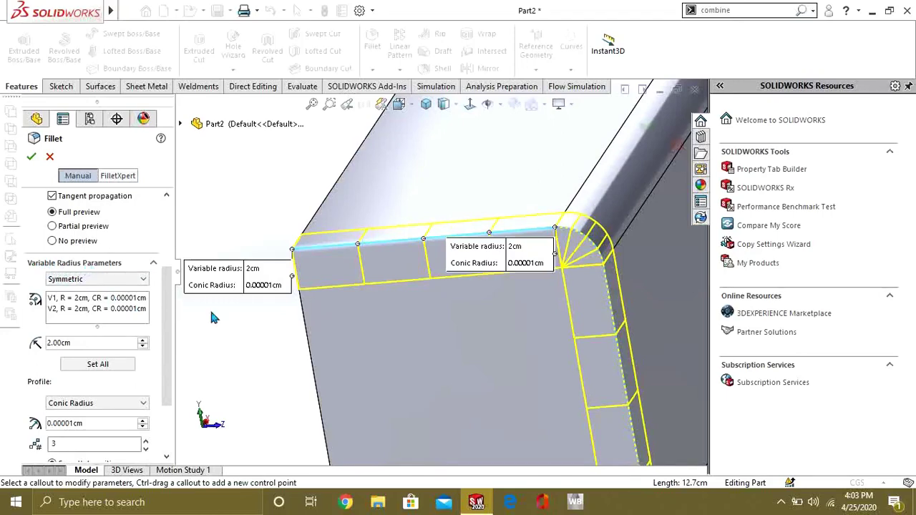
scroll(440, 339, up, 2)
drag(491, 266, 605, 196)
drag(301, 289, 237, 220)
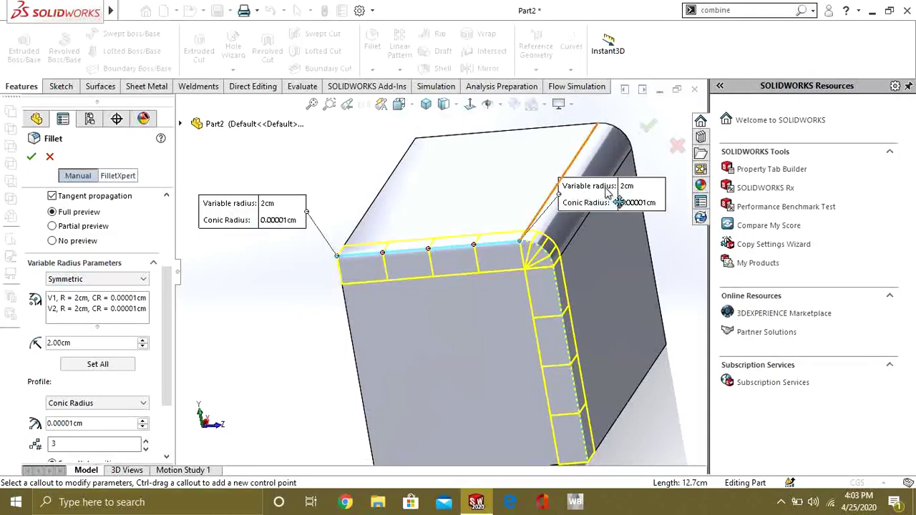
- Set the V1 end radius to 0.5 cm, leaving 2 cm at V2
click(629, 188)
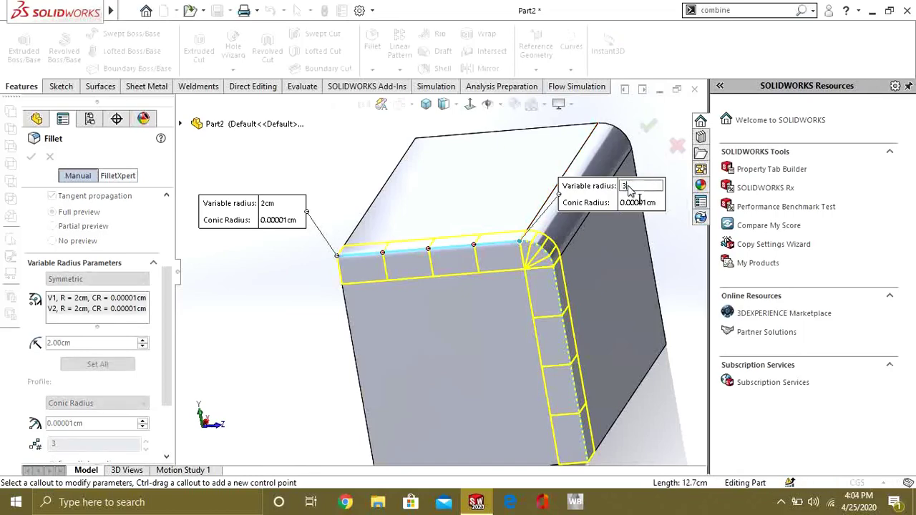
text(3)
key(Return)
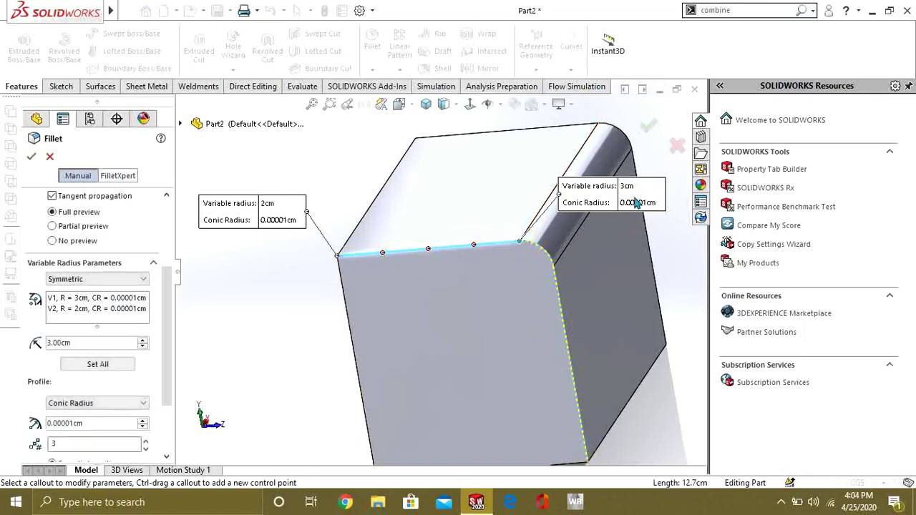
click(634, 187)
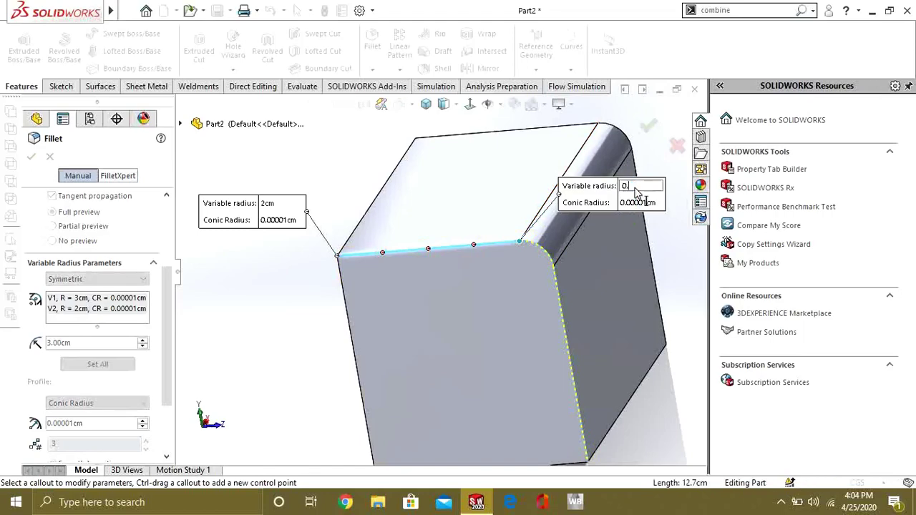
text(0.5)
key(Return)
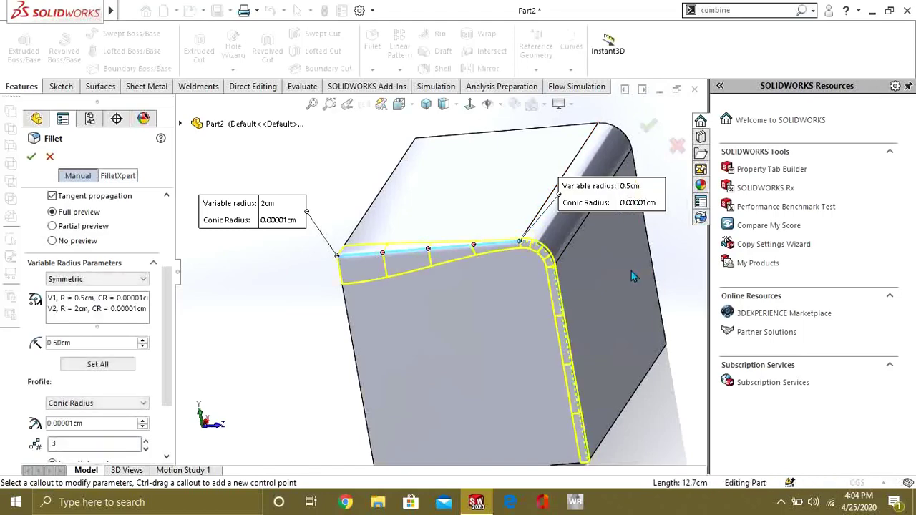
- Add a control point at 20% along the edge and use a Circular profile
middle_drag(432, 305, 446, 293)
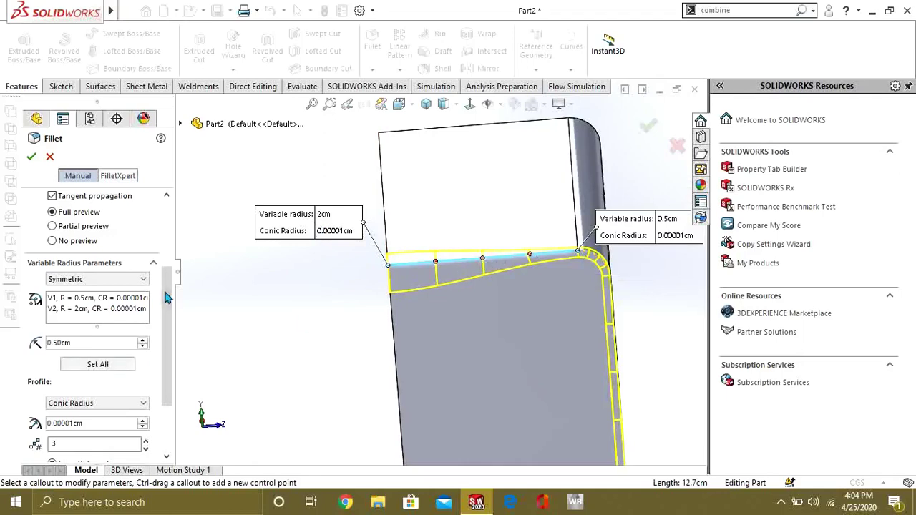
scroll(166, 297, down, 3)
scroll(467, 266, down, 2)
middle_drag(467, 266, 457, 276)
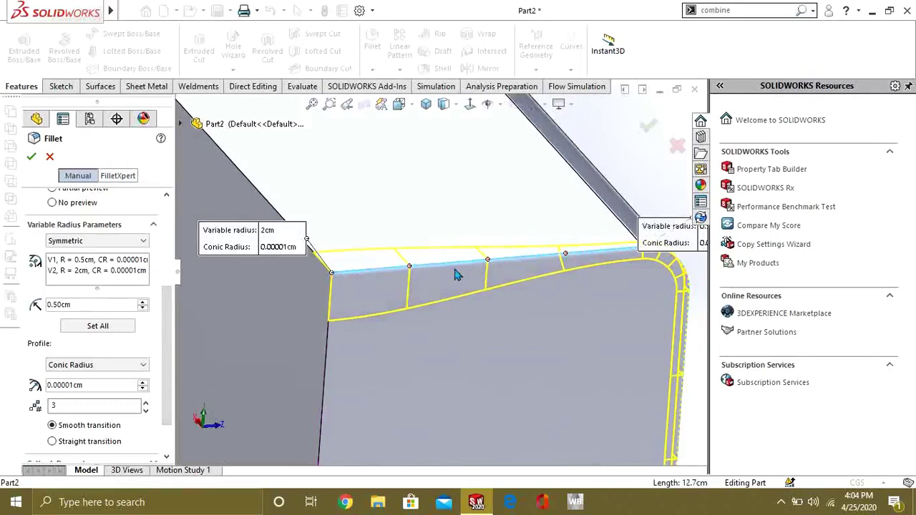
click(409, 268)
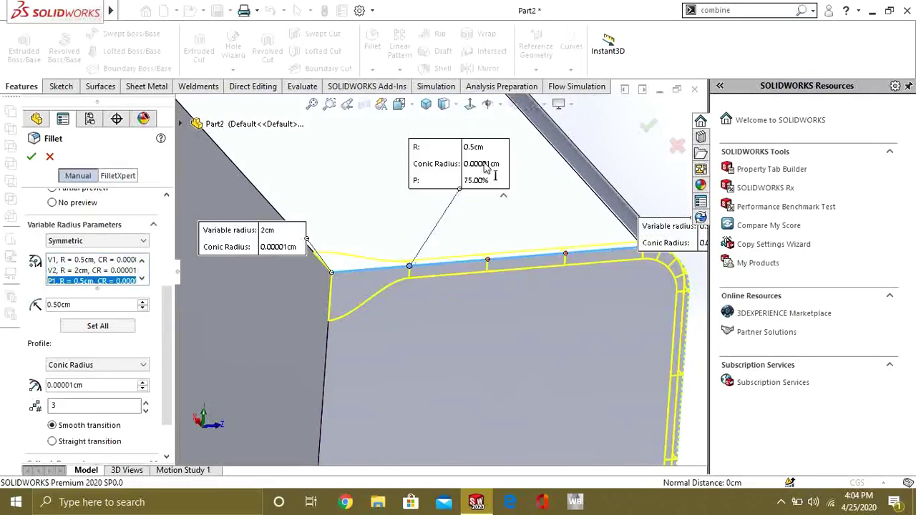
click(97, 365)
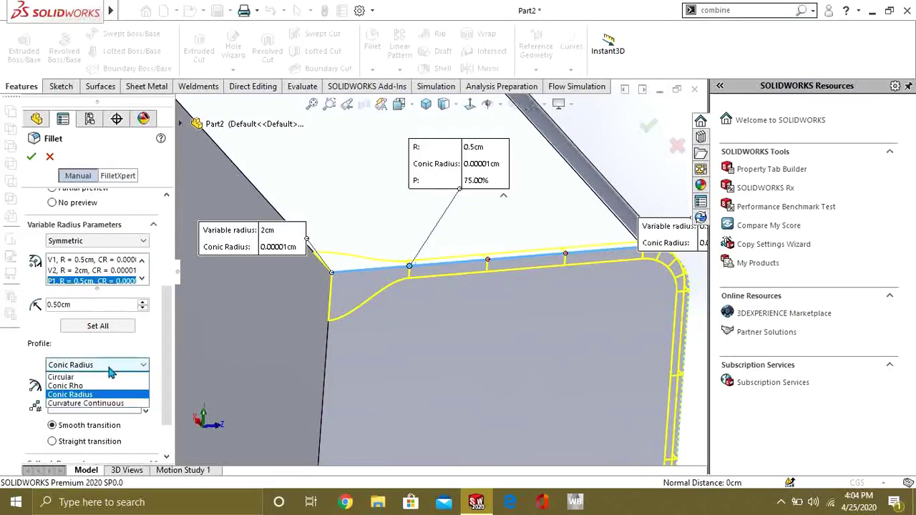
click(64, 374)
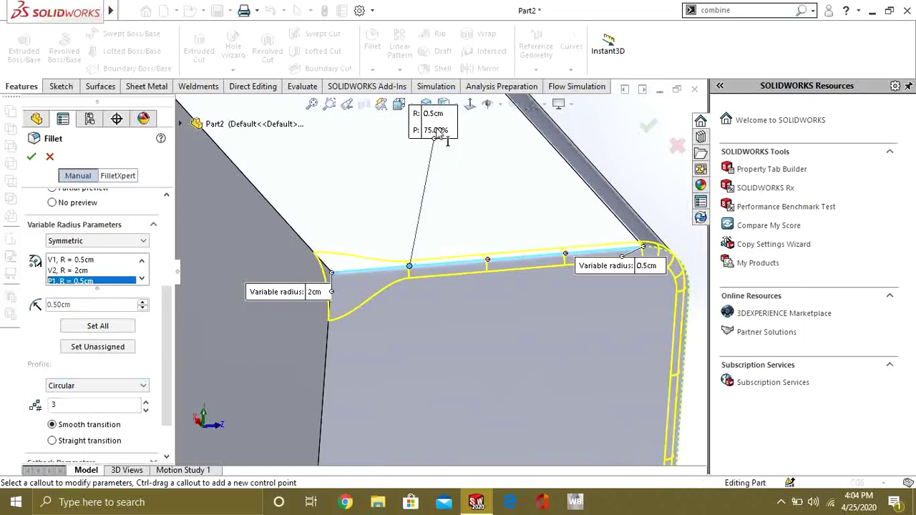
click(438, 130)
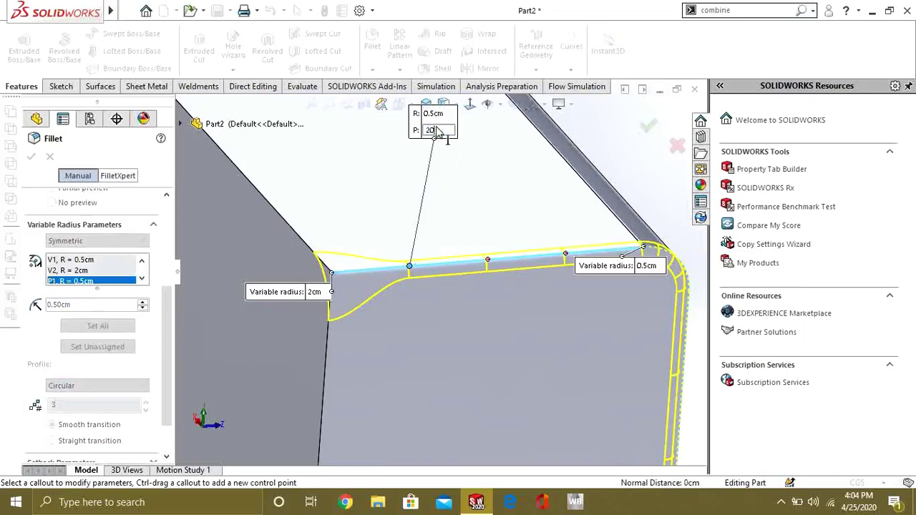
text(20)
key(Return)
- Add a second control point at 25% and give unassigned points 0.5 cm
scroll(449, 185, up, 3)
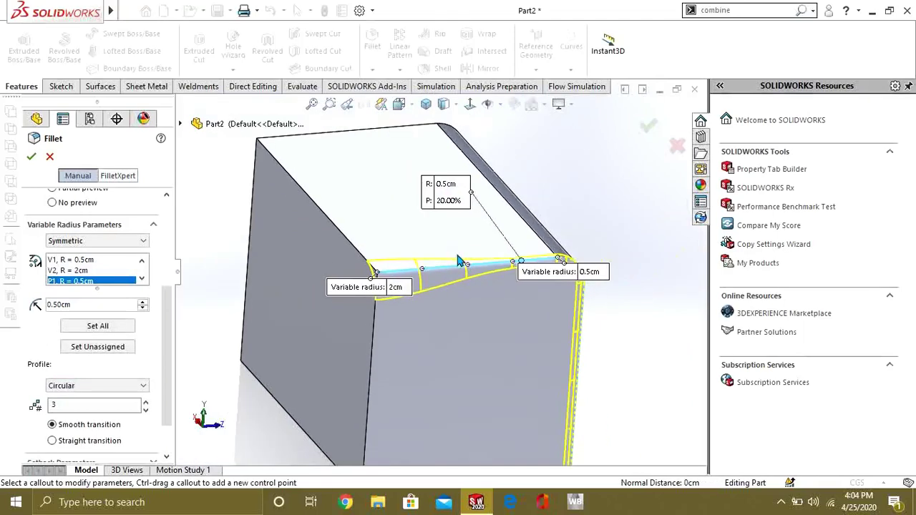
middle_drag(464, 257, 420, 260)
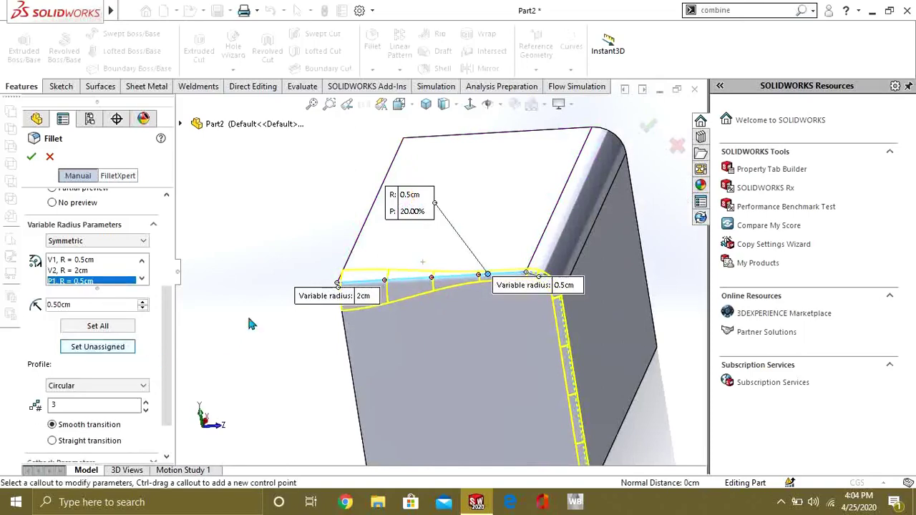
middle_drag(459, 288, 478, 293)
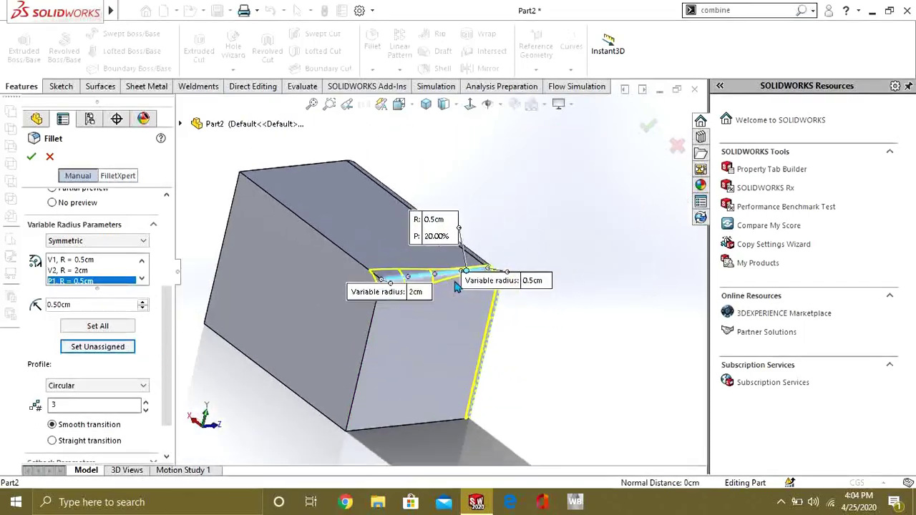
scroll(468, 290, down, 3)
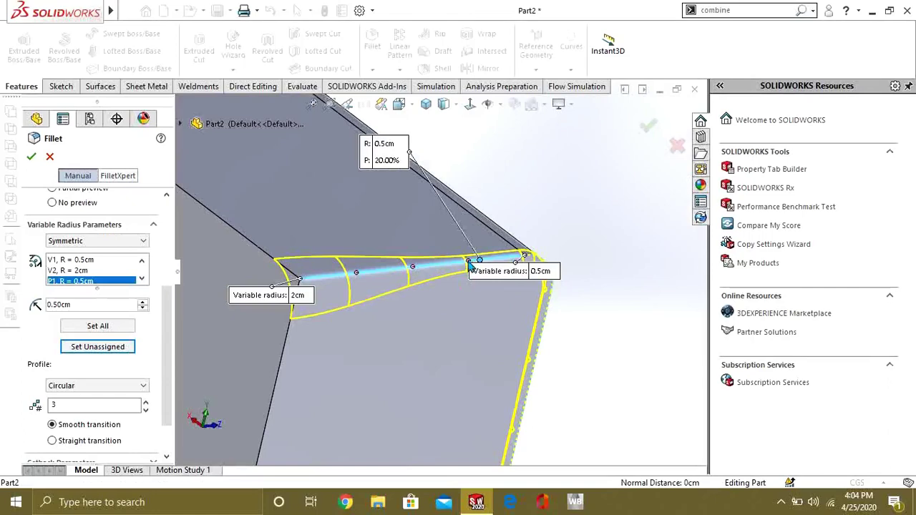
click(470, 264)
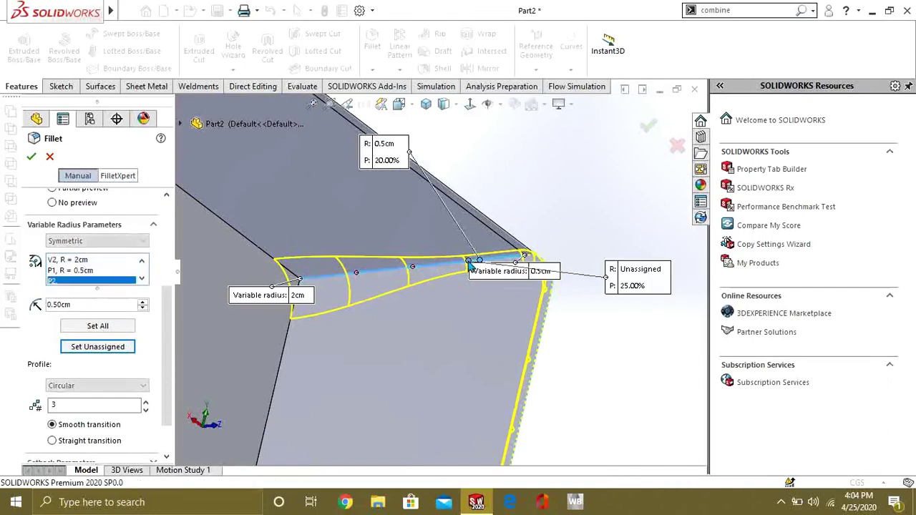
click(639, 269)
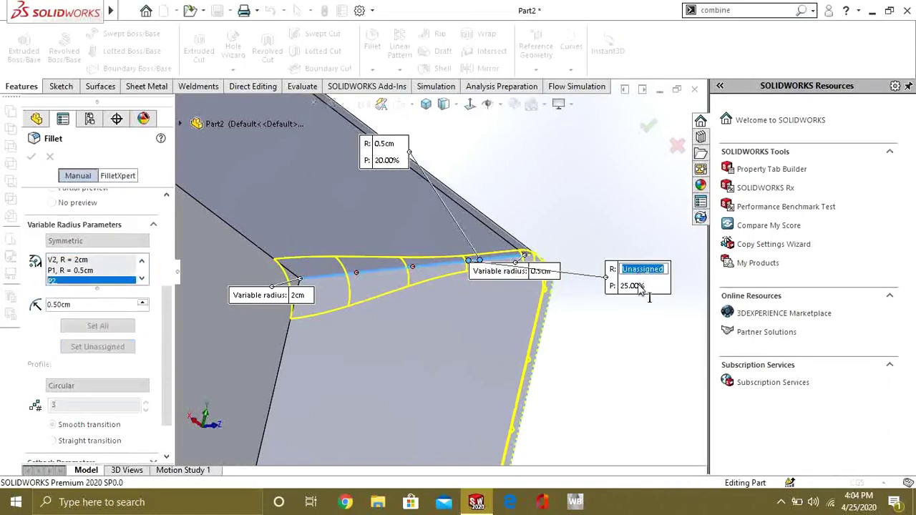
click(636, 286)
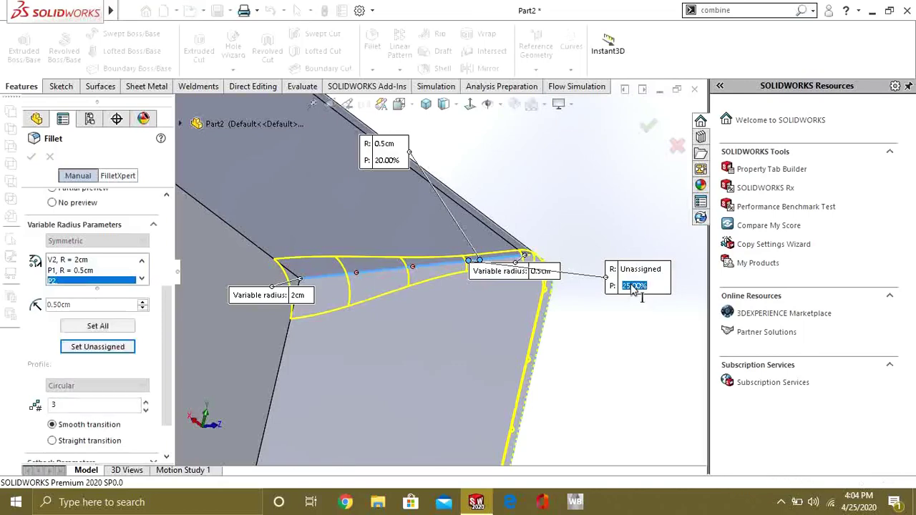
click(114, 348)
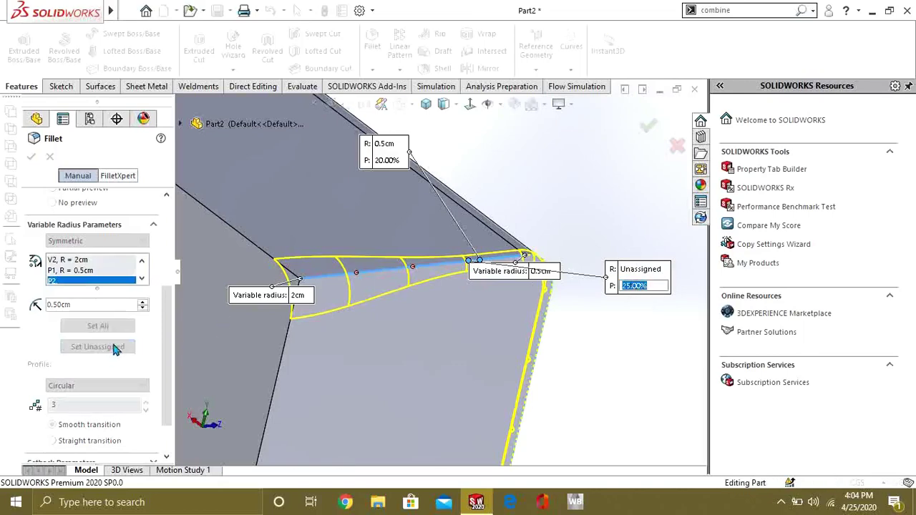
click(636, 271)
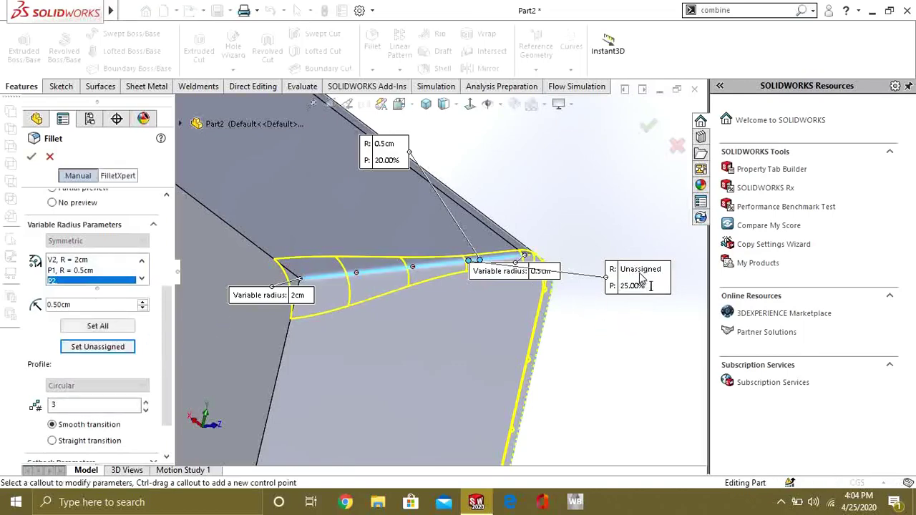
click(98, 347)
- Set the second control point's radius to 1 cm and apply VarFillet1
scroll(572, 299, up, 2)
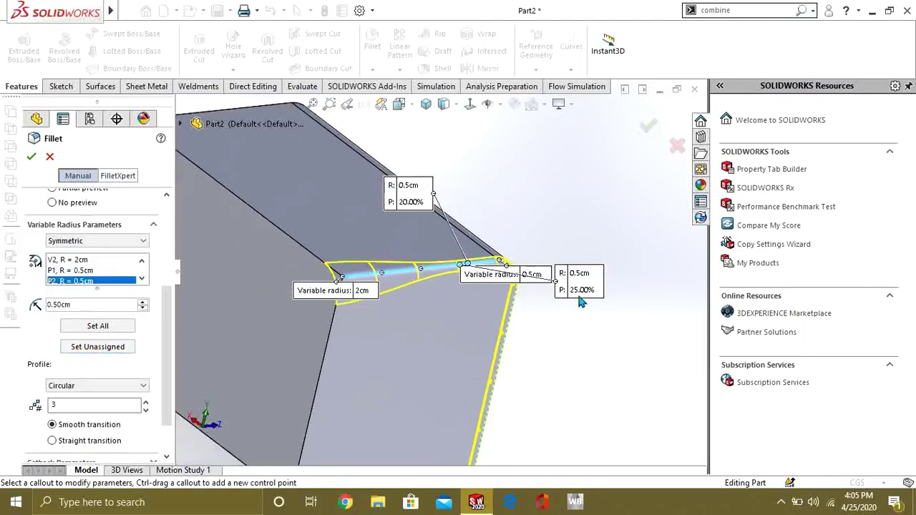
drag(572, 283, 562, 184)
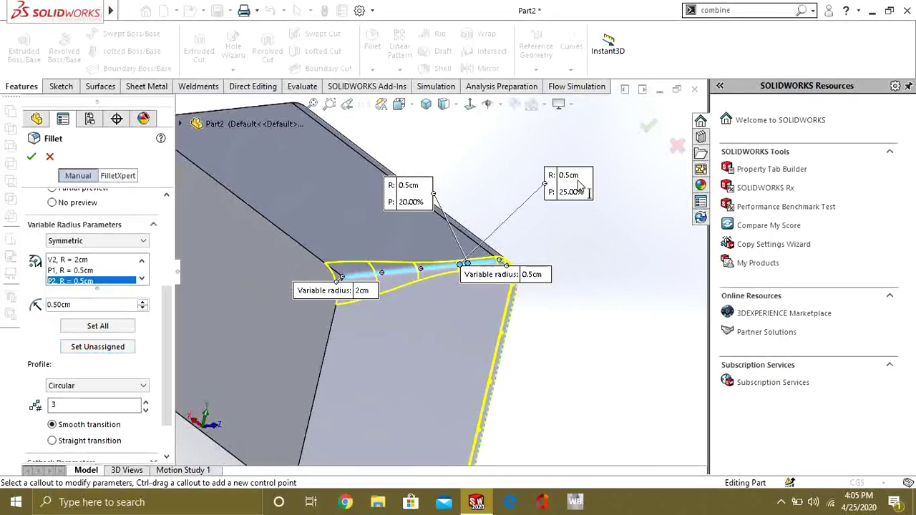
click(570, 177)
text(1)
key(Return)
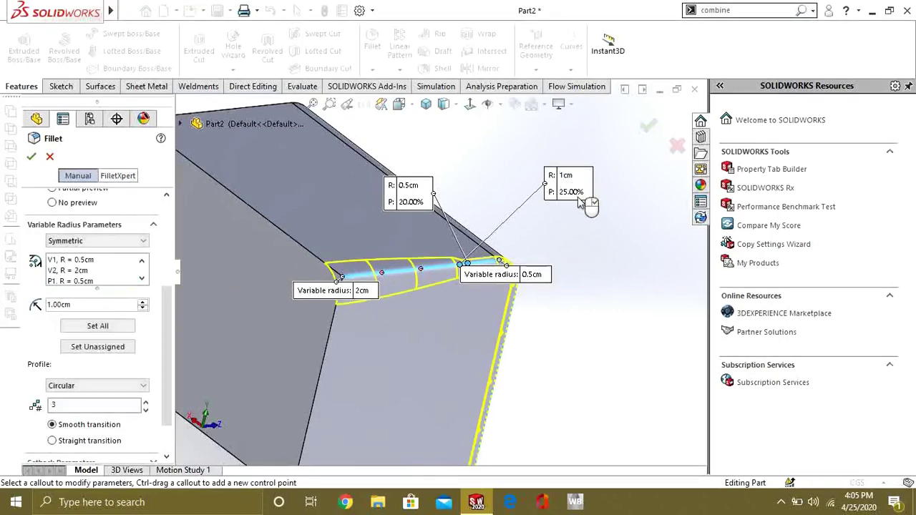
click(31, 156)
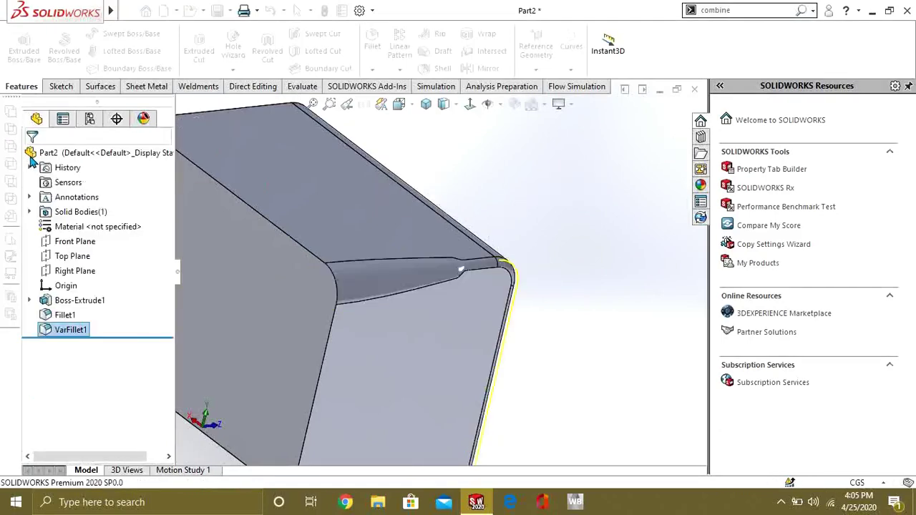
- Start a face fillet between the block's front face and top face
scroll(464, 310, up, 3)
middle_drag(483, 311, 462, 276)
scroll(322, 276, down, 3)
scroll(322, 276, up, 2)
scroll(325, 276, down, 2)
scroll(468, 272, up, 5)
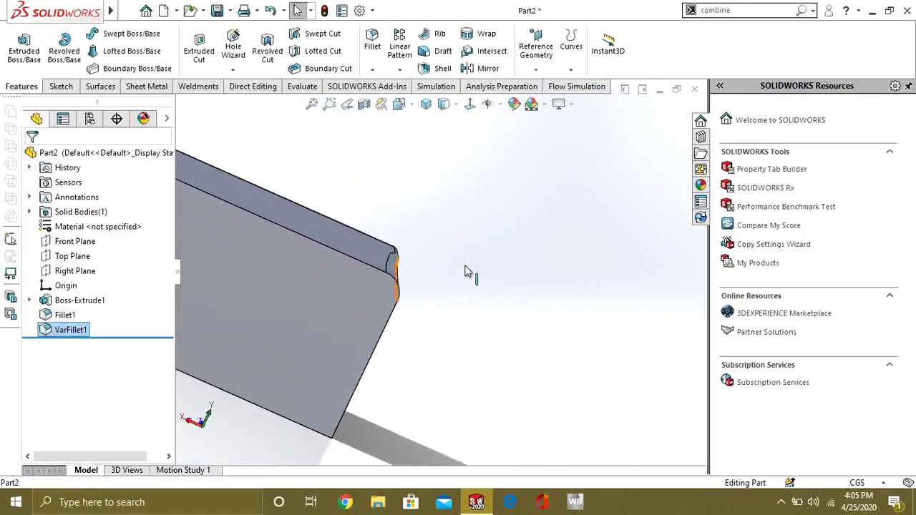
click(373, 43)
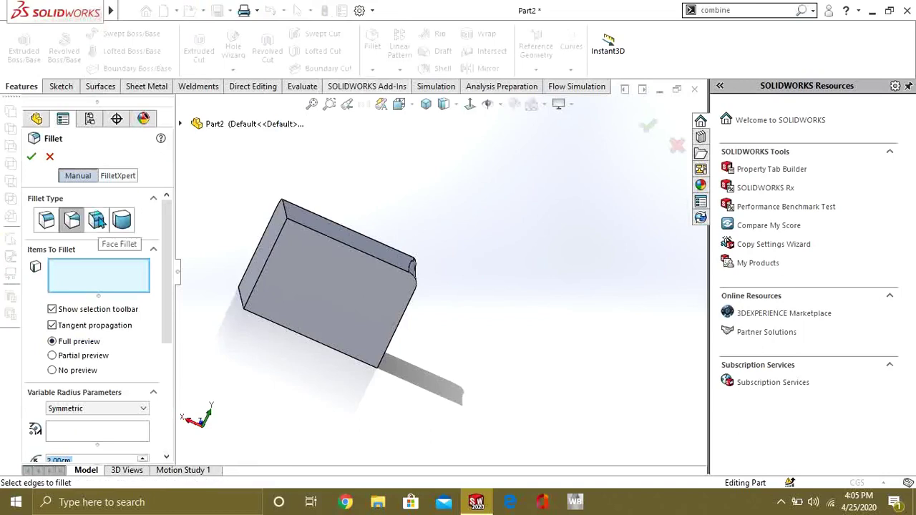
click(96, 220)
middle_drag(274, 256, 277, 276)
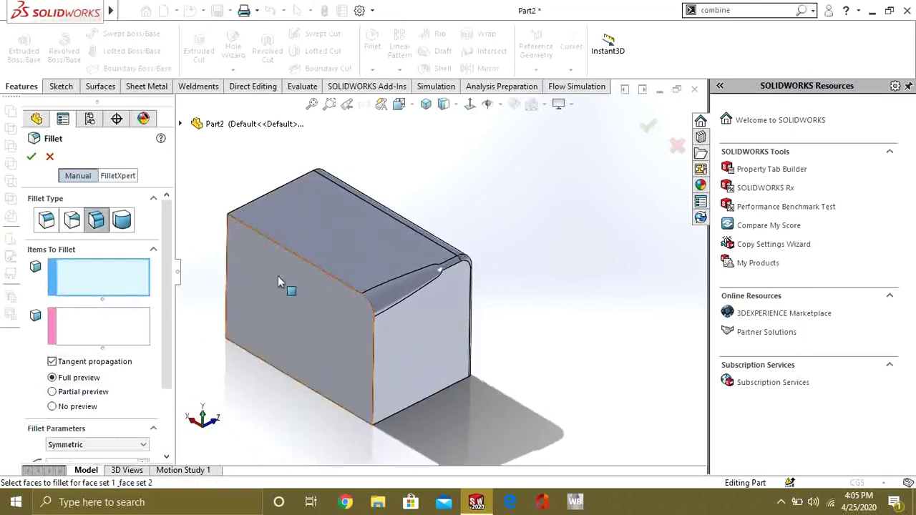
click(264, 268)
click(77, 333)
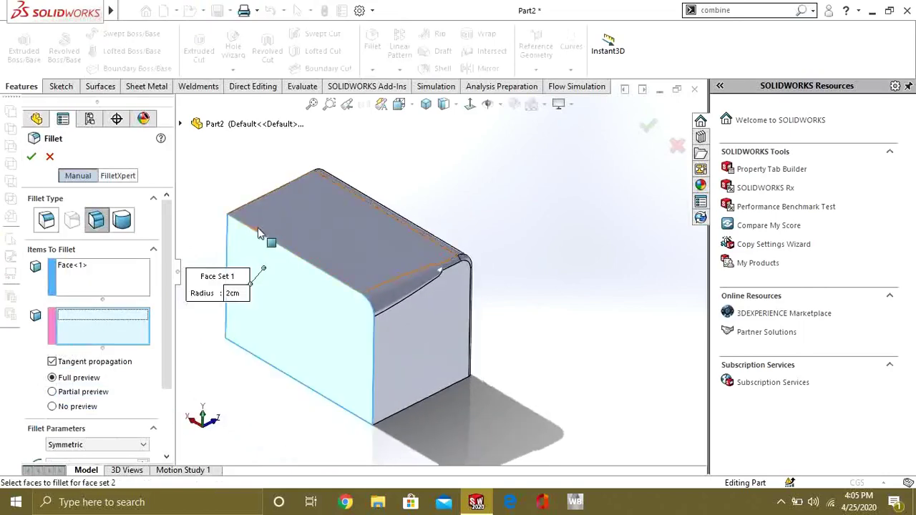
click(277, 224)
- Set the face fillet radius to 3 cm with a Circular profile
middle_drag(286, 227, 444, 343)
scroll(390, 301, down, 3)
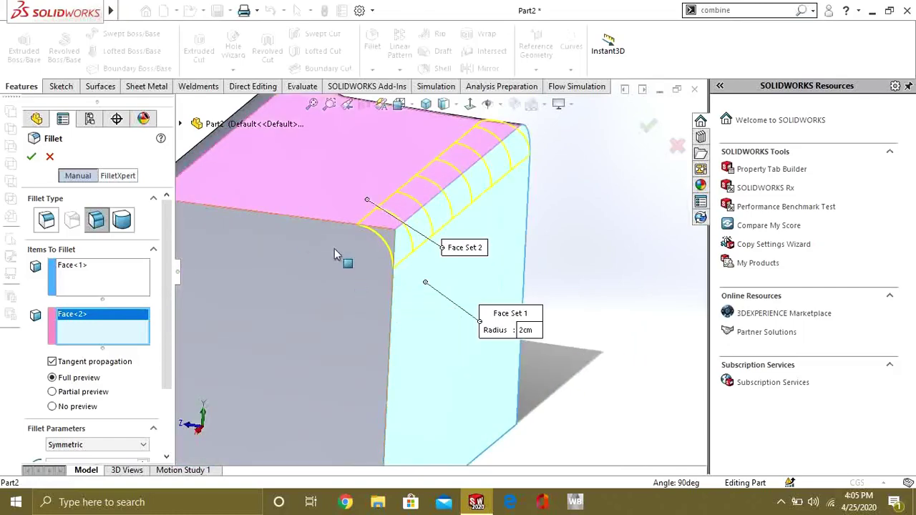
scroll(416, 232, up, 3)
scroll(131, 406, down, 3)
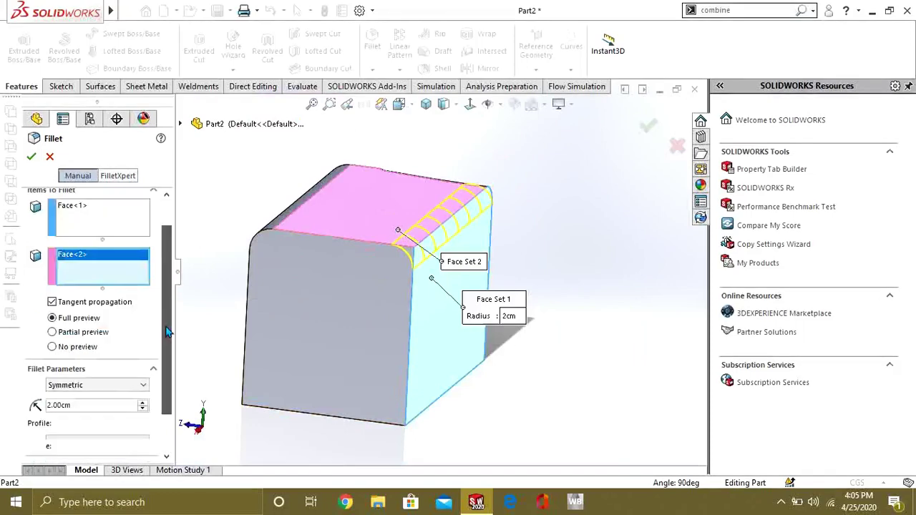
click(143, 380)
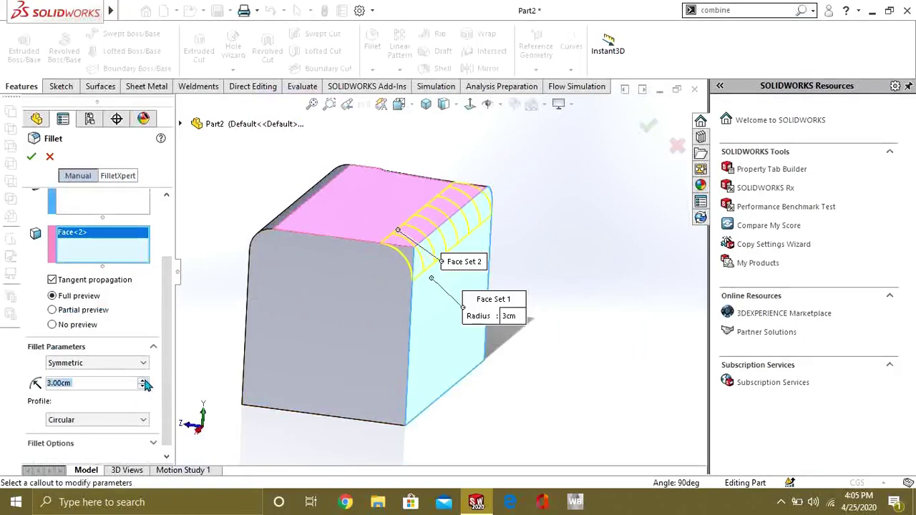
click(123, 423)
click(107, 442)
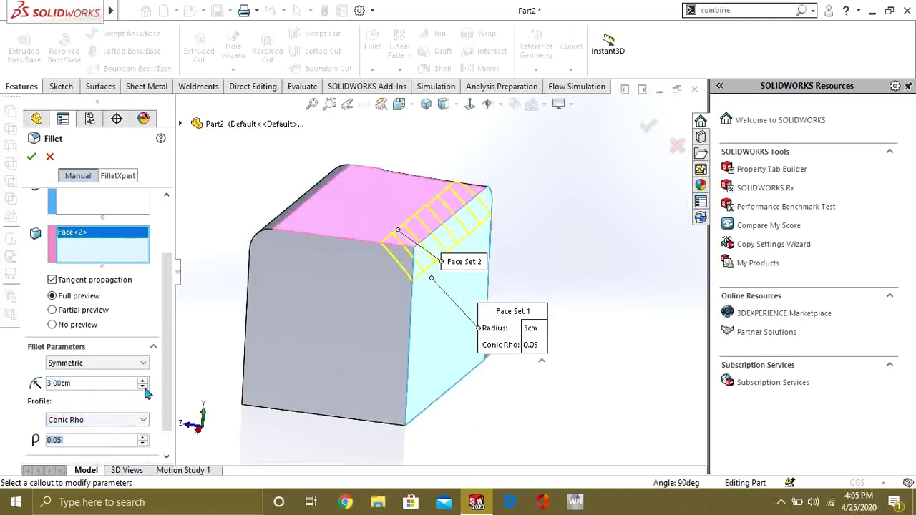
click(118, 420)
click(107, 432)
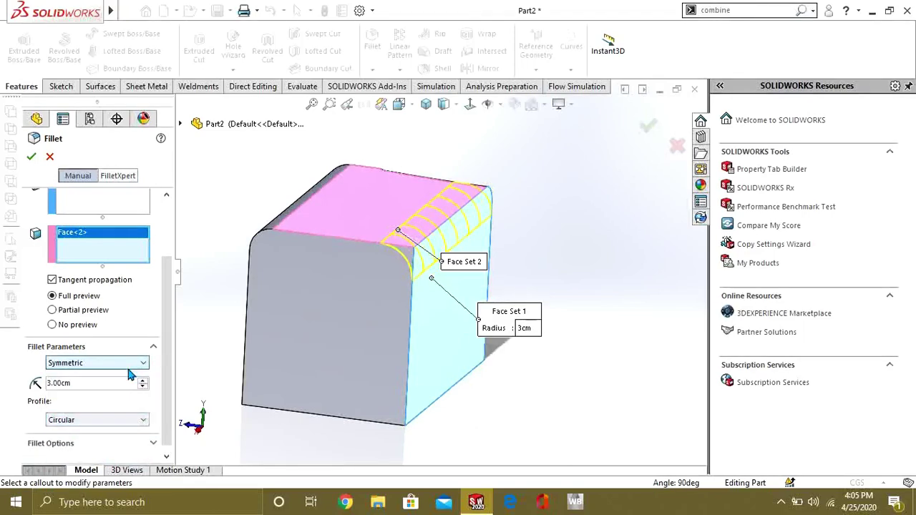
scroll(171, 266, up, 4)
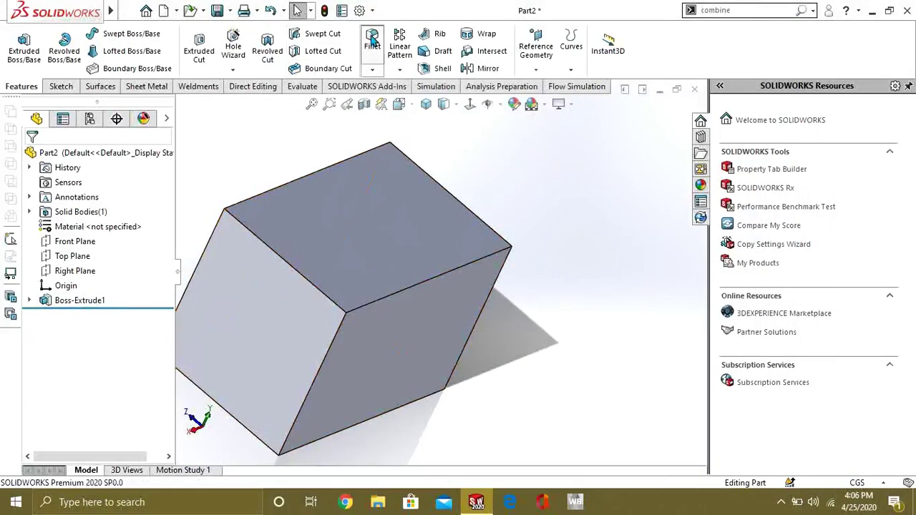
- Apply a full round fillet across left side, top and right side faces as Fillet2
click(122, 220)
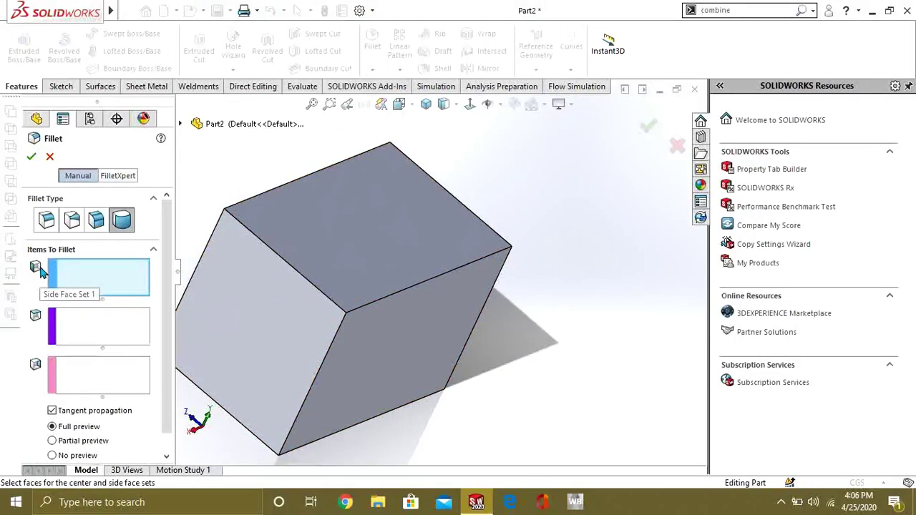
click(257, 294)
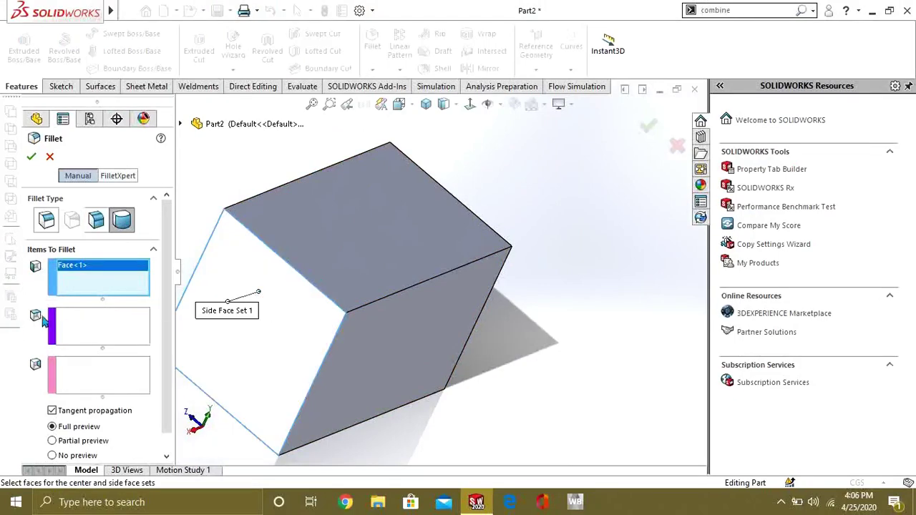
click(91, 323)
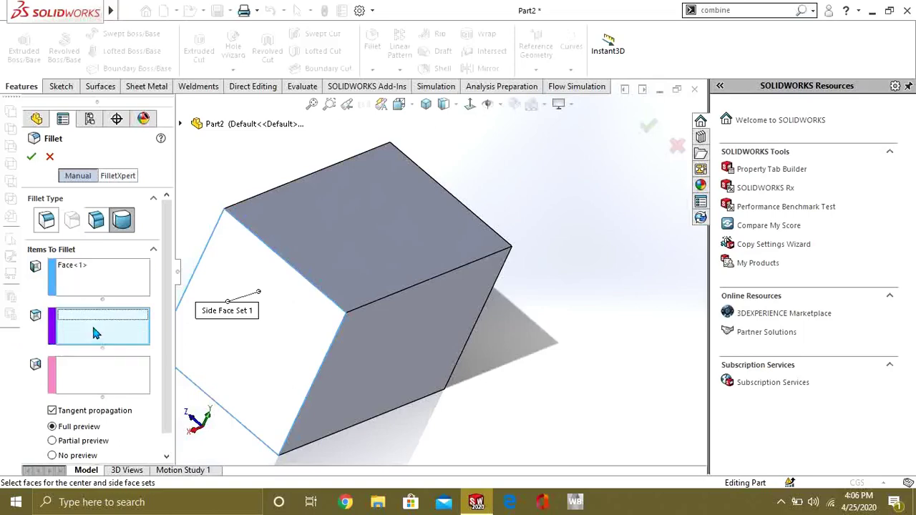
click(385, 202)
middle_drag(484, 256, 322, 257)
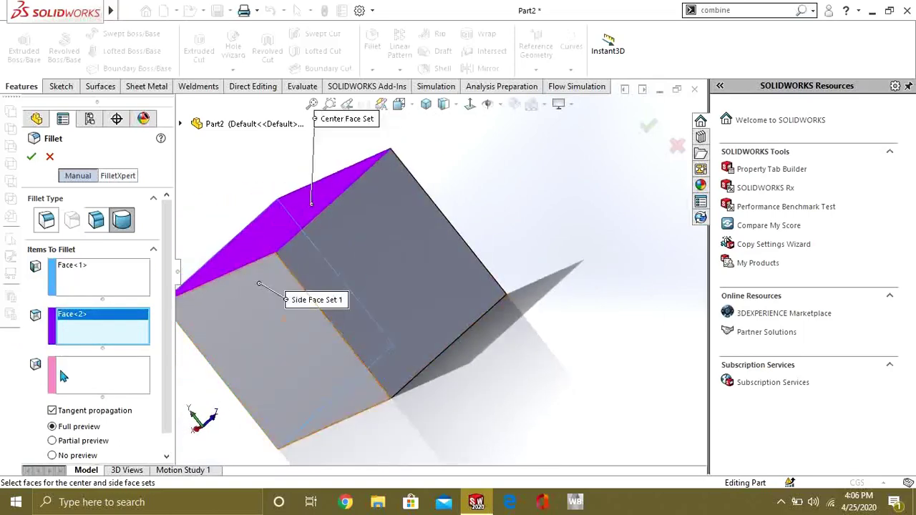
click(74, 372)
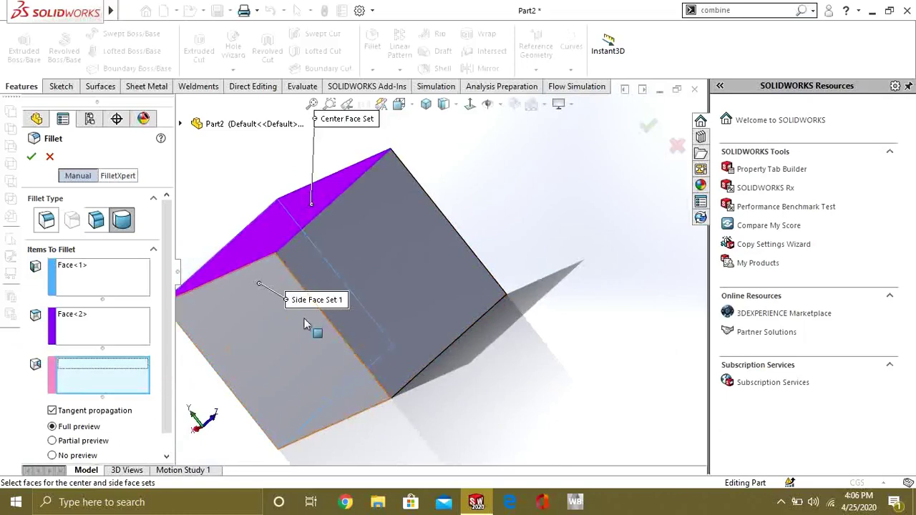
click(387, 227)
middle_drag(411, 268, 272, 308)
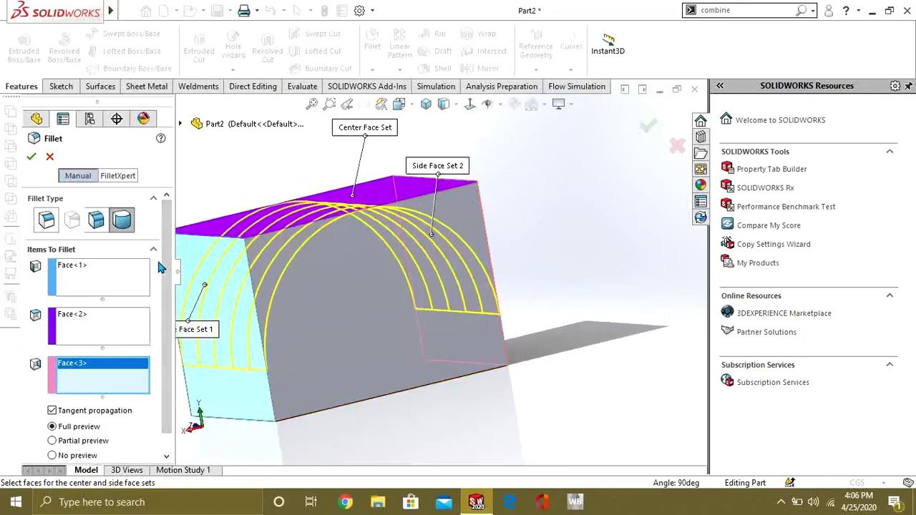
scroll(167, 263, down, 1)
scroll(167, 279, up, 1)
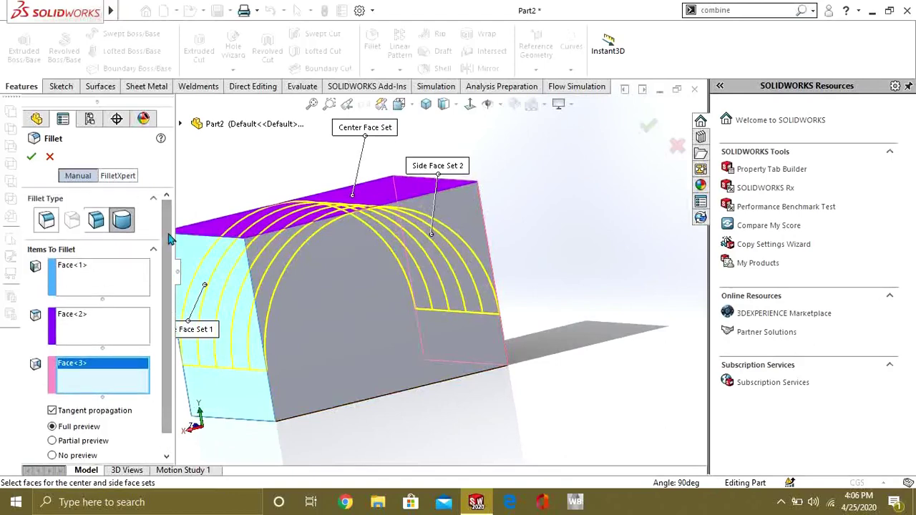
click(31, 156)
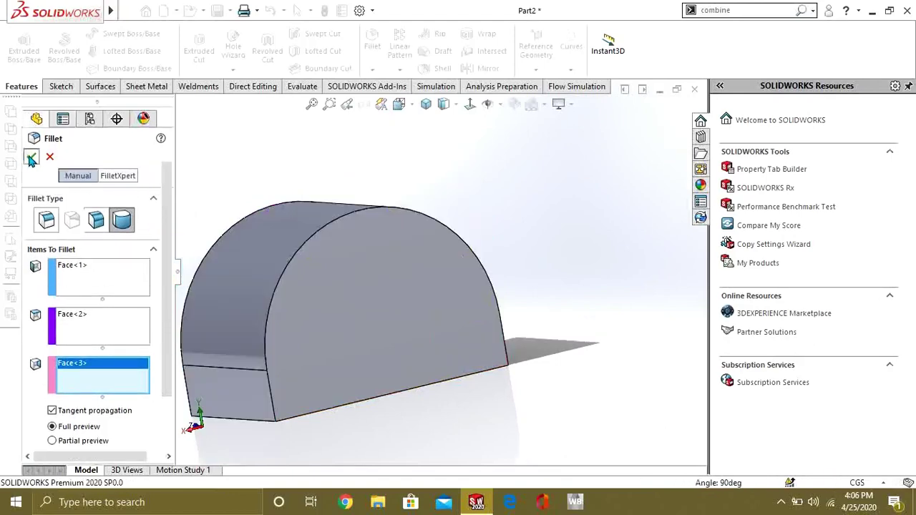
middle_drag(359, 274, 342, 294)
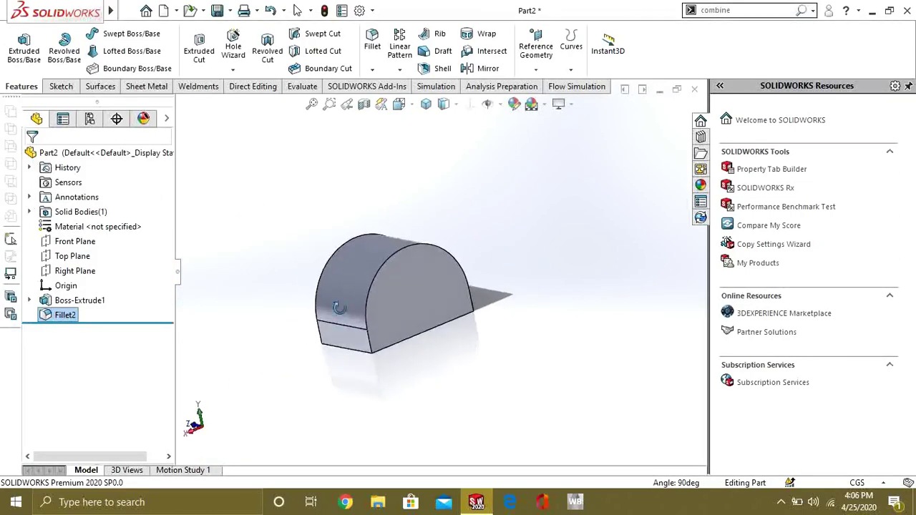
- Cancel a trial fillet and delete Fillet2 so the block is a plain box
click(372, 69)
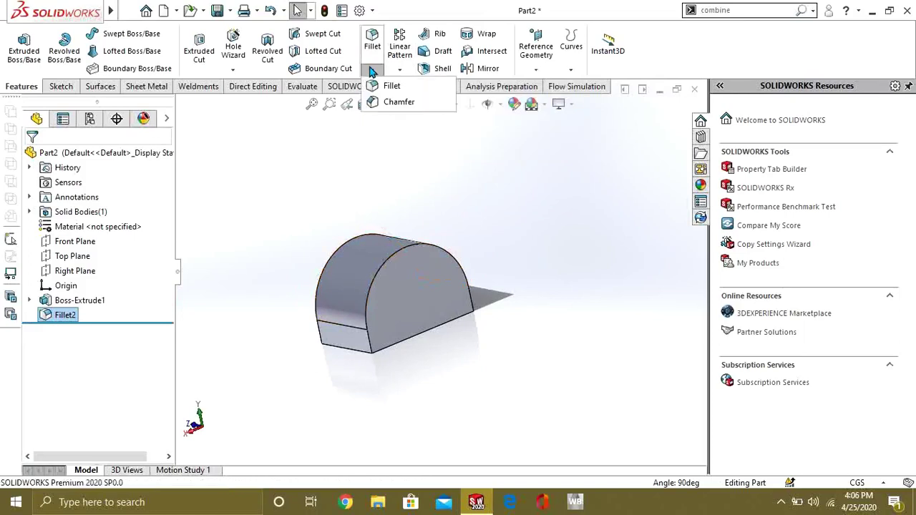
click(373, 50)
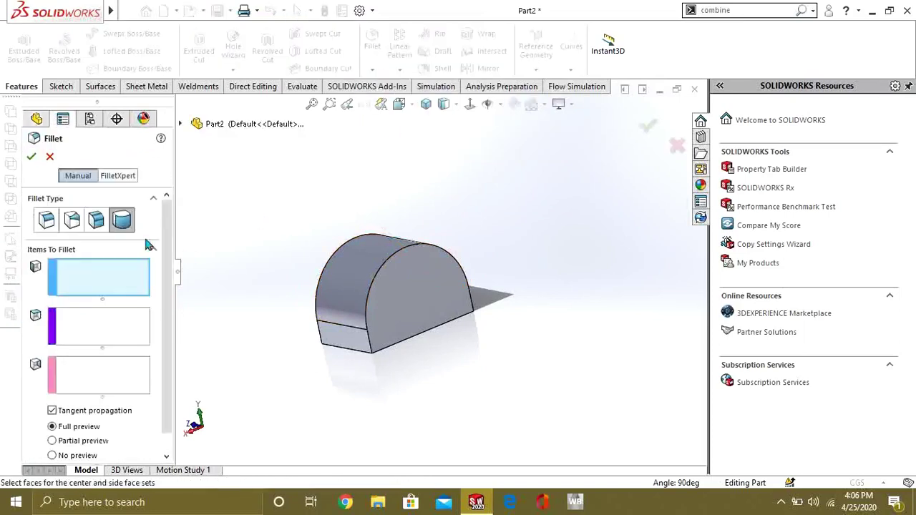
click(96, 219)
click(71, 220)
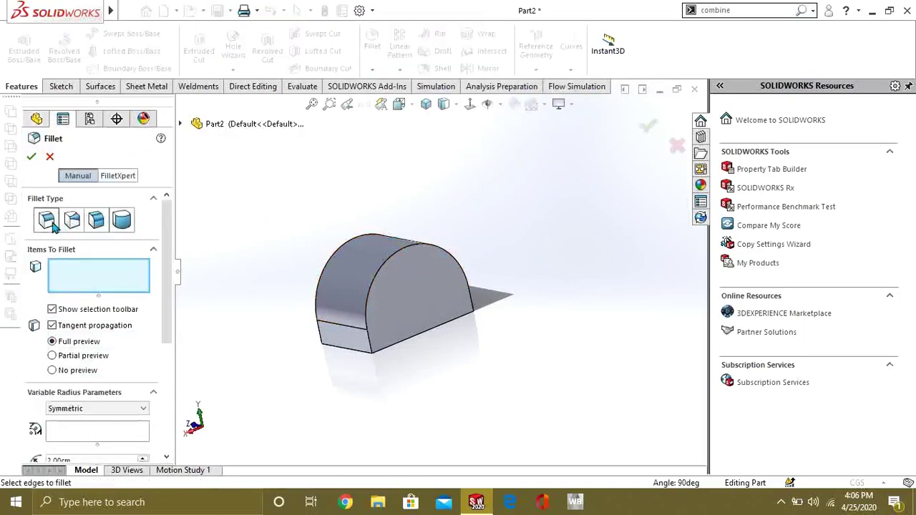
click(46, 220)
click(50, 157)
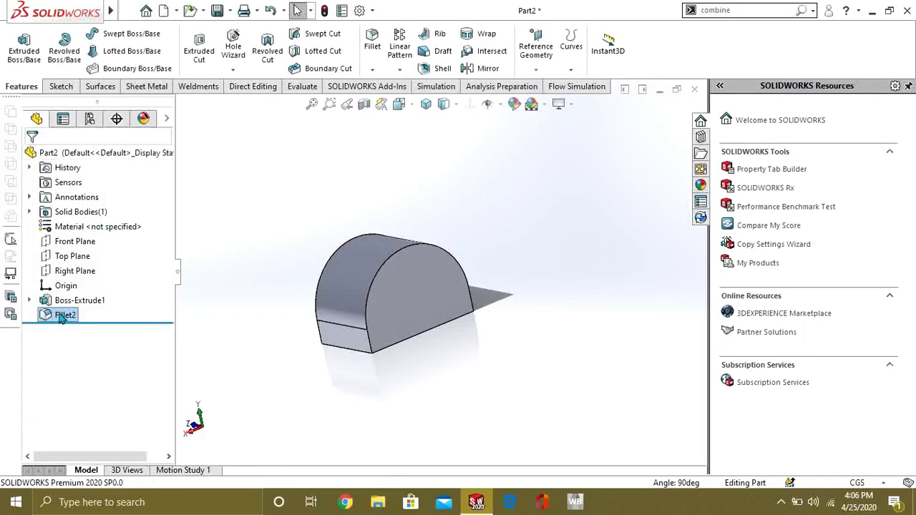
right_click(62, 319)
click(65, 290)
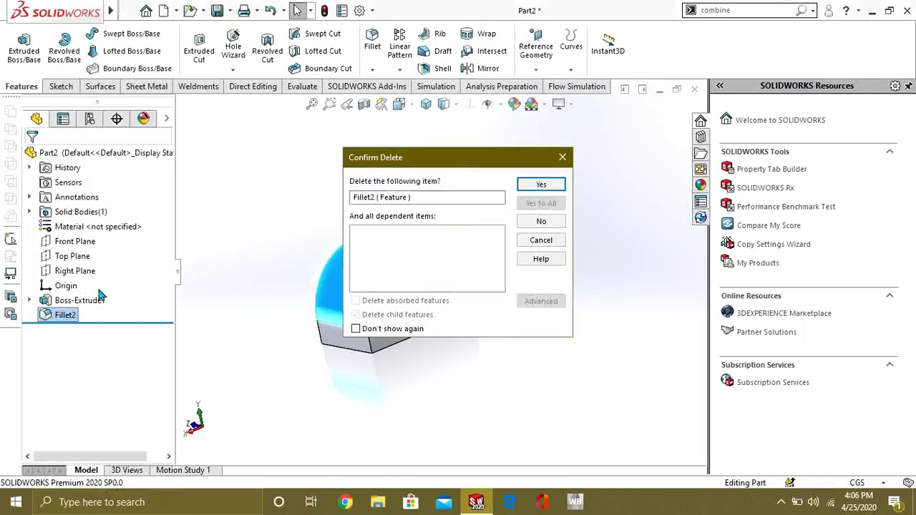
click(538, 183)
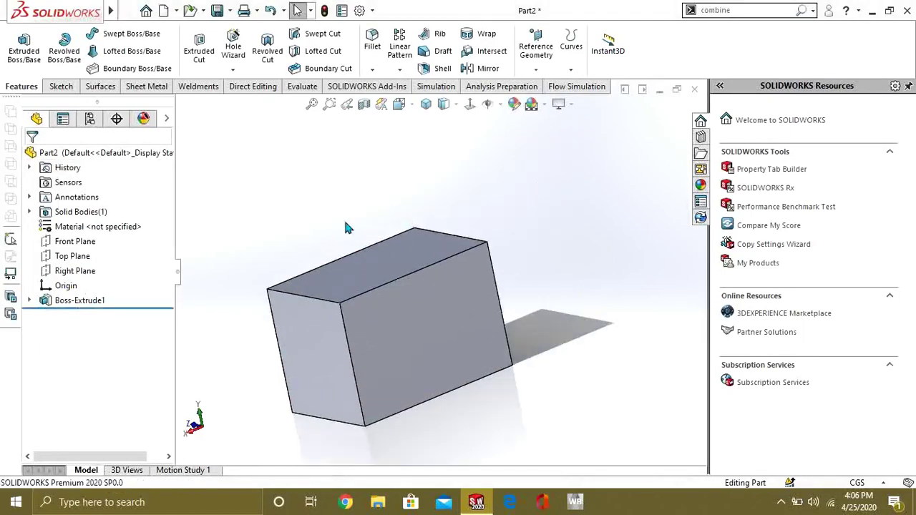
- Chamfer the long top edge with an angle-distance chamfer of 3 cm at 52°
click(372, 69)
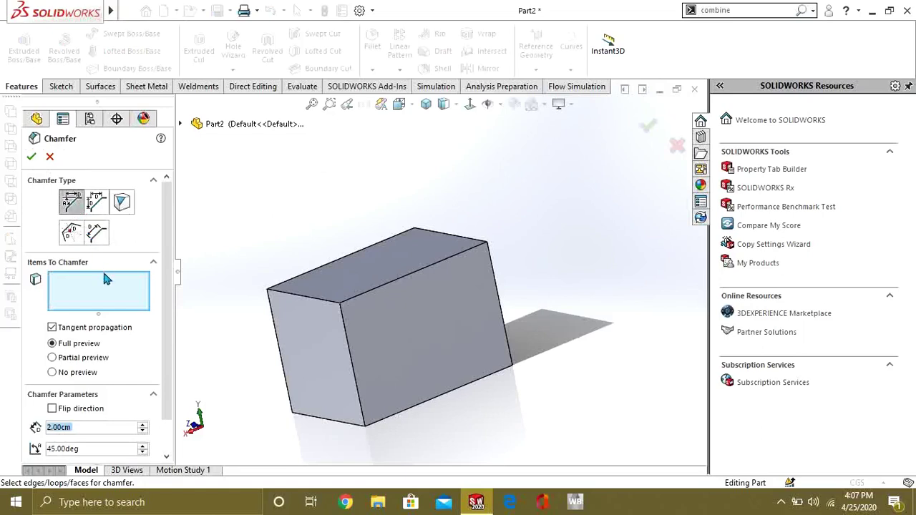
click(375, 291)
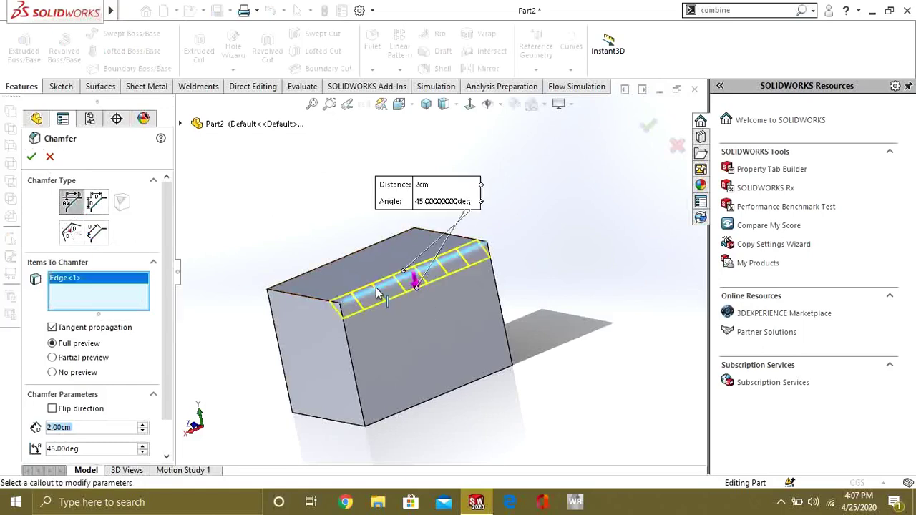
middle_drag(383, 297, 414, 301)
scroll(413, 303, down, 4)
scroll(421, 275, up, 2)
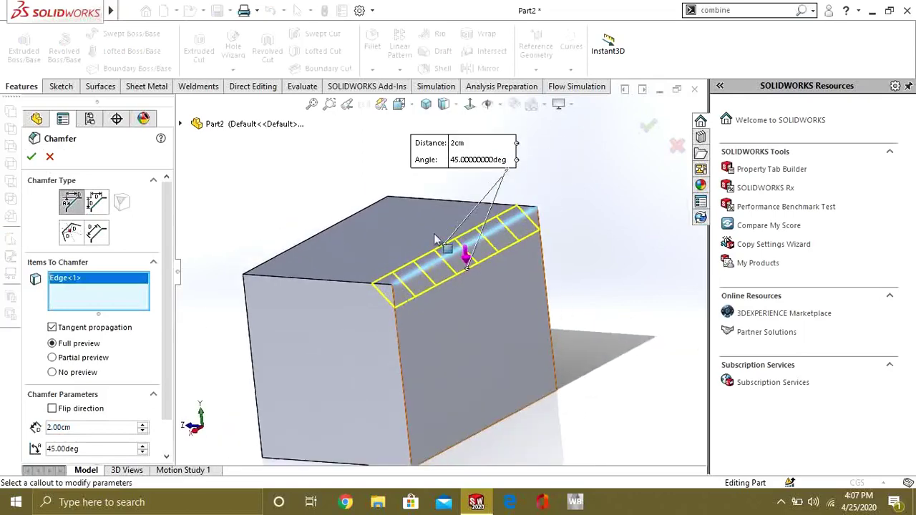
drag(465, 147, 268, 185)
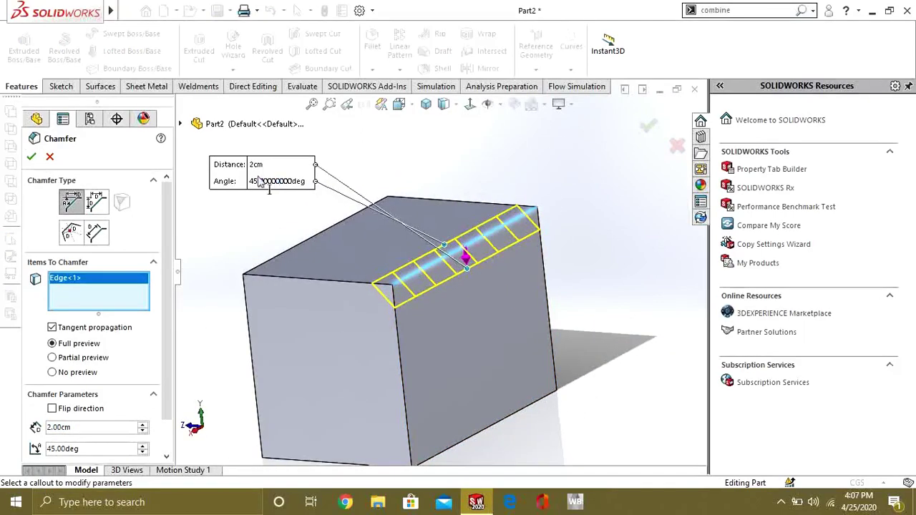
ctrl+middle_drag(259, 185, 310, 213)
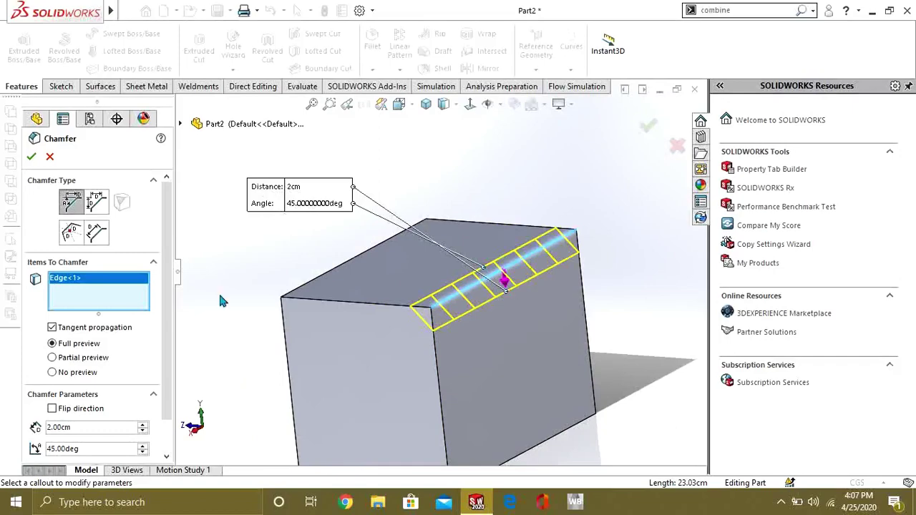
scroll(143, 343, down, 2)
scroll(143, 413, up, 9)
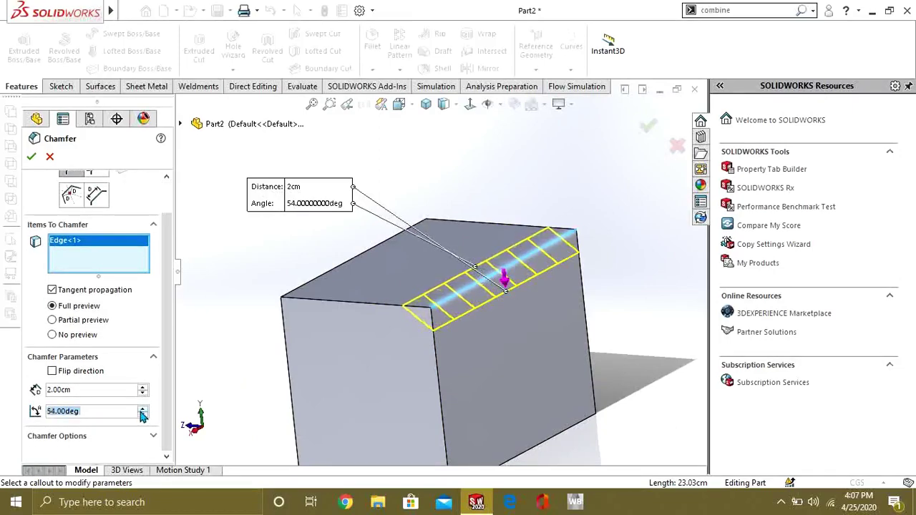
scroll(142, 415, down, 2)
scroll(145, 392, up, 1)
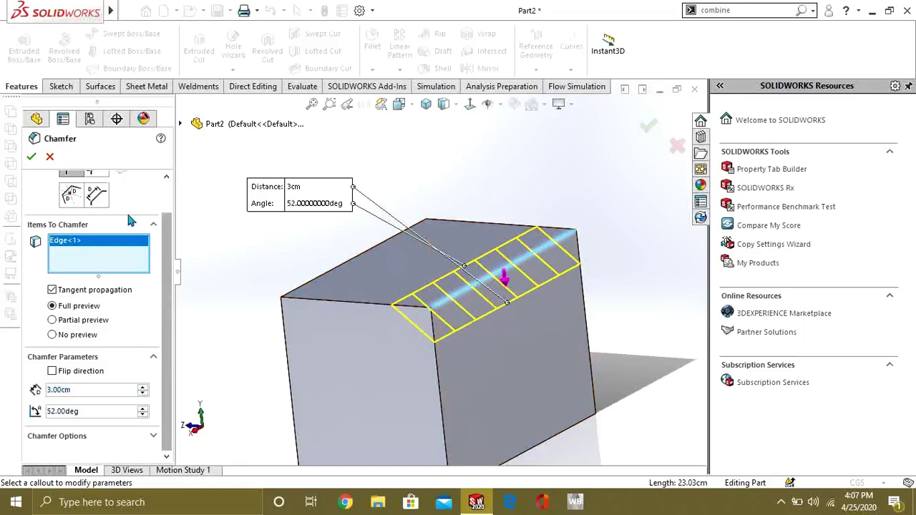
click(32, 157)
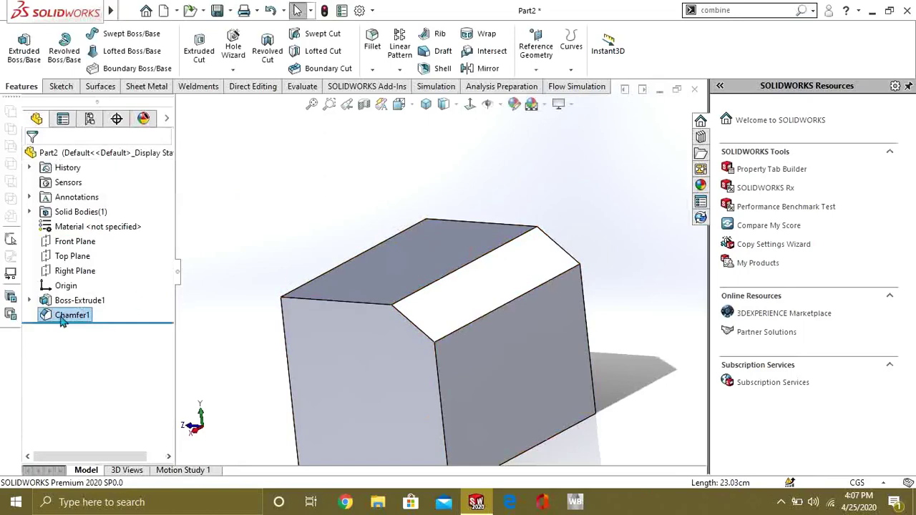
- Review Chamfer1's angle-distance settings and close it unchanged
right_click(63, 322)
click(75, 187)
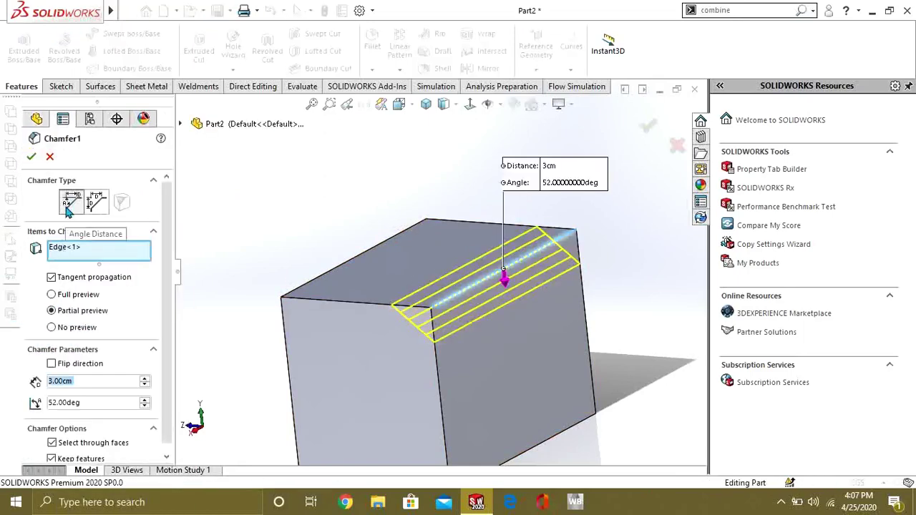
click(68, 204)
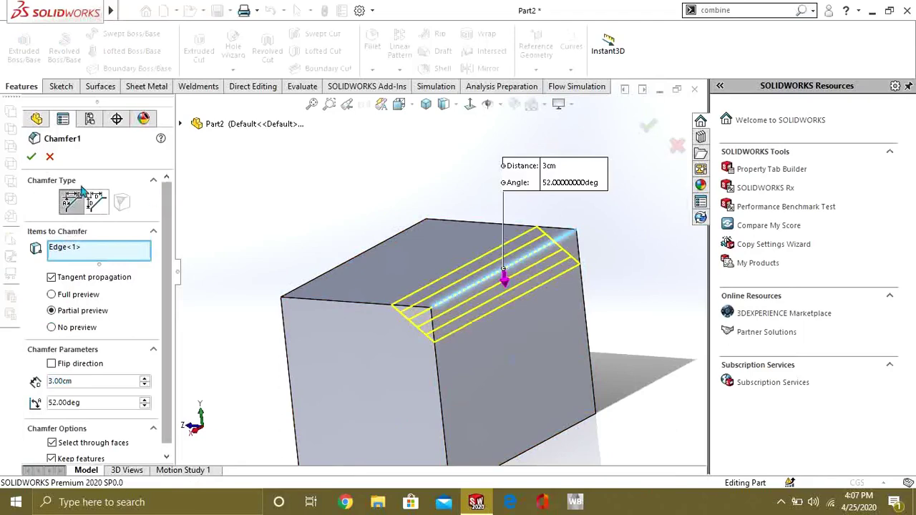
click(50, 157)
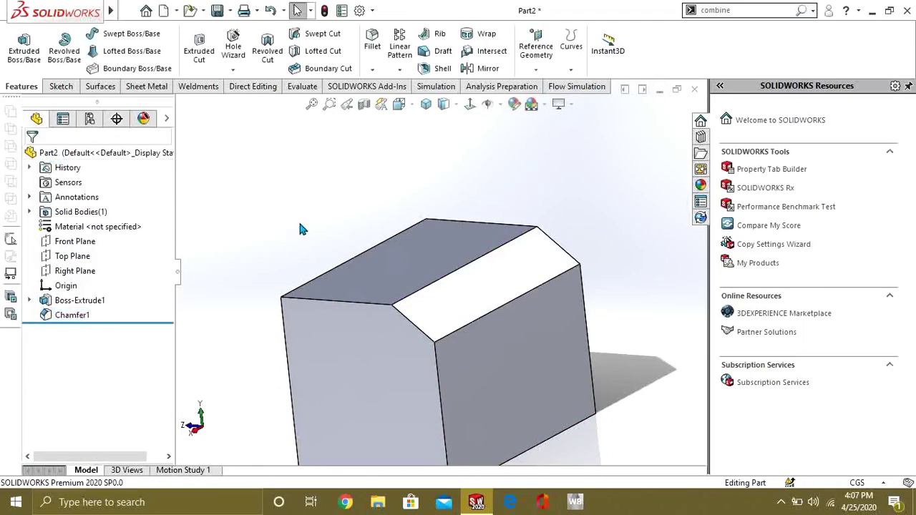
- Chamfer a bottom edge with a symmetric 4 cm distance-distance chamfer
click(372, 69)
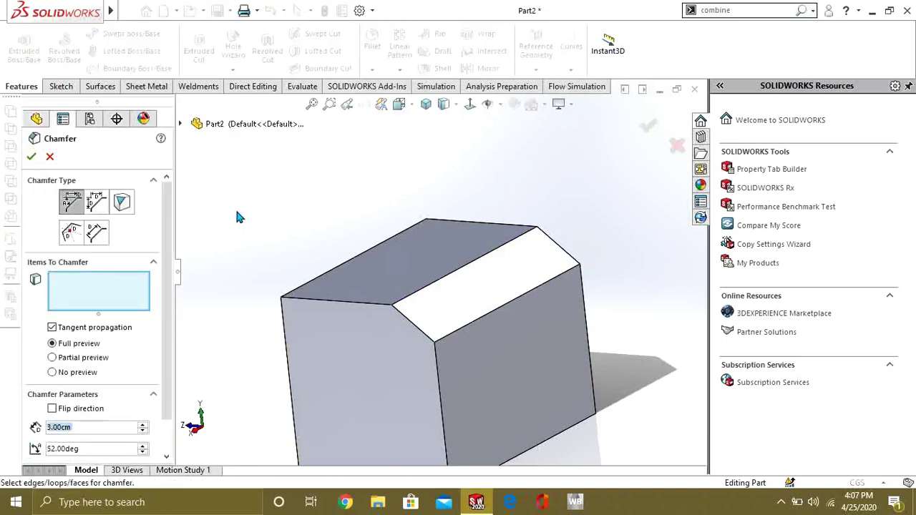
click(96, 201)
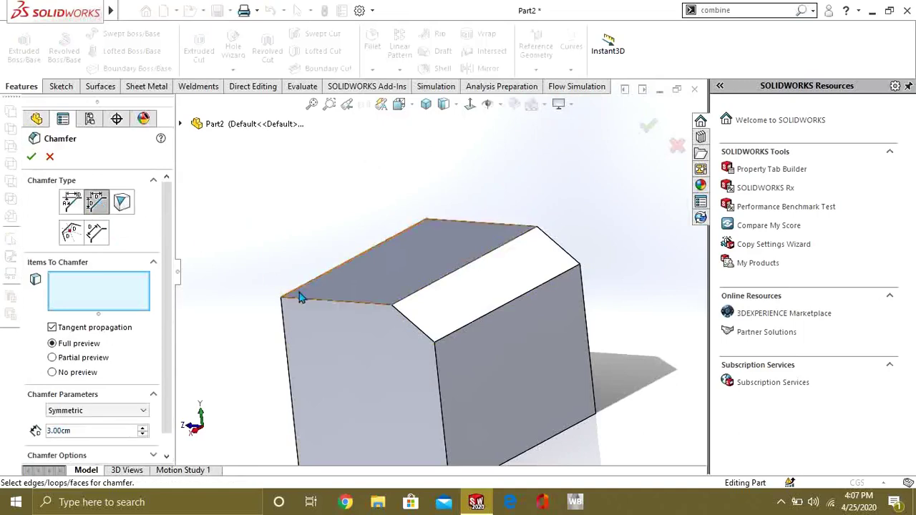
scroll(393, 368, up, 5)
middle_drag(393, 368, 410, 282)
scroll(421, 307, down, 6)
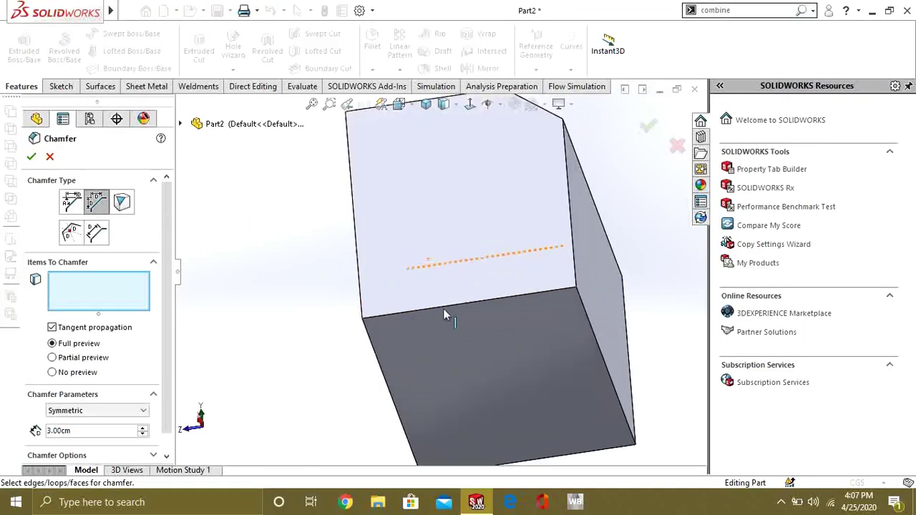
click(448, 309)
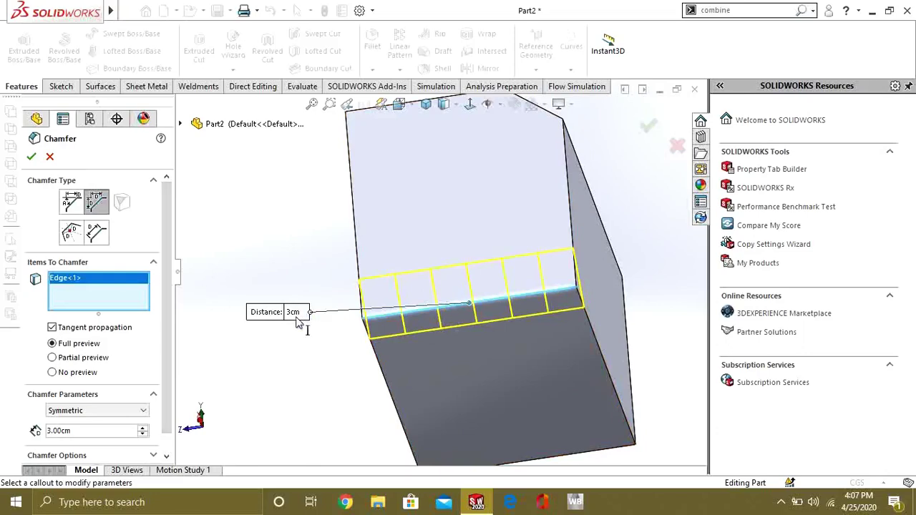
middle_drag(355, 339, 237, 351)
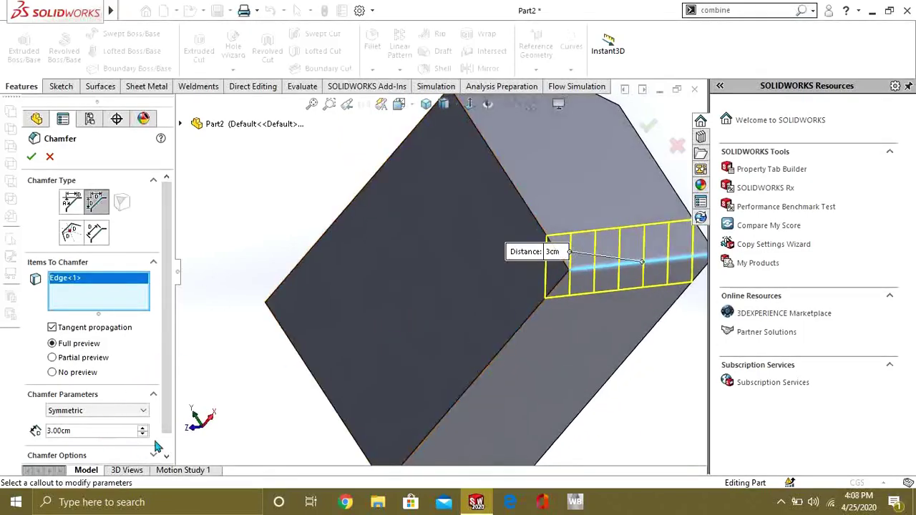
click(142, 427)
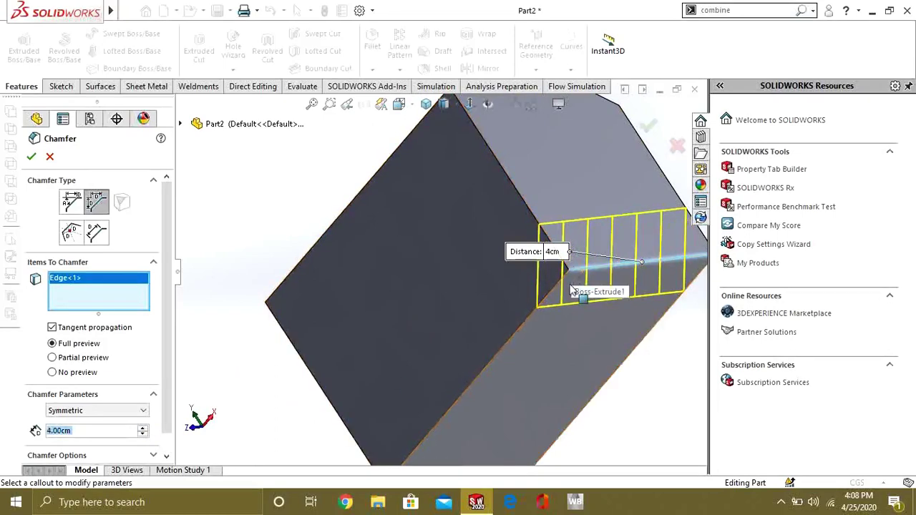
key(z)
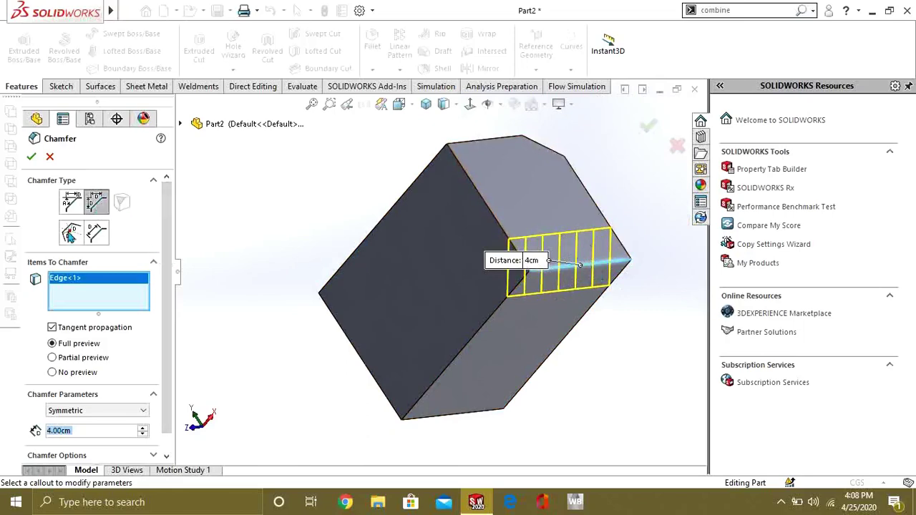
click(32, 158)
middle_drag(546, 299, 646, 291)
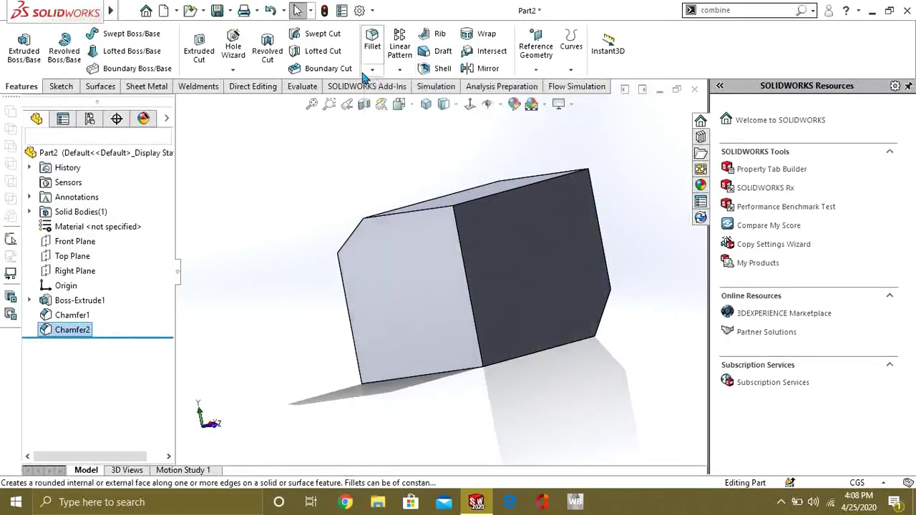
- Start another chamfer of Vertex type and select a corner vertex of the block
key(Return)
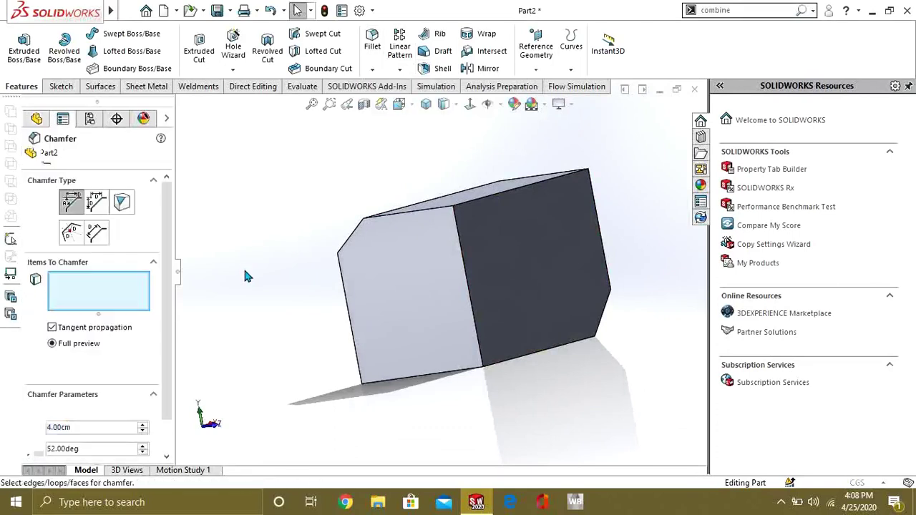
click(123, 203)
middle_drag(426, 375, 533, 253)
scroll(534, 253, down, 5)
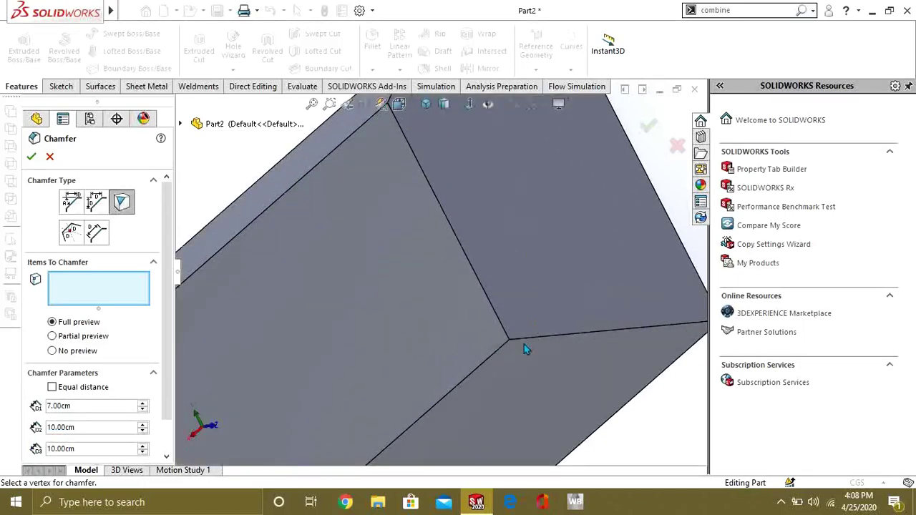
click(508, 342)
scroll(504, 343, up, 5)
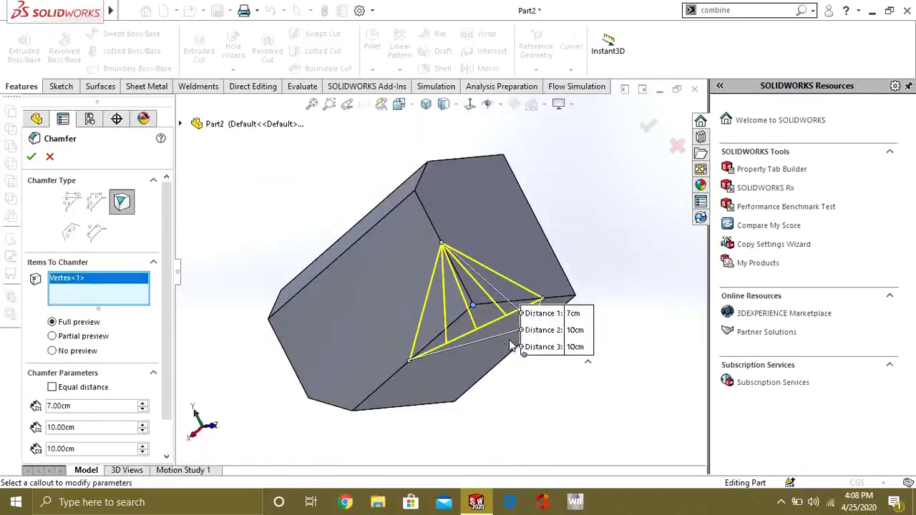
middle_drag(505, 347, 379, 365)
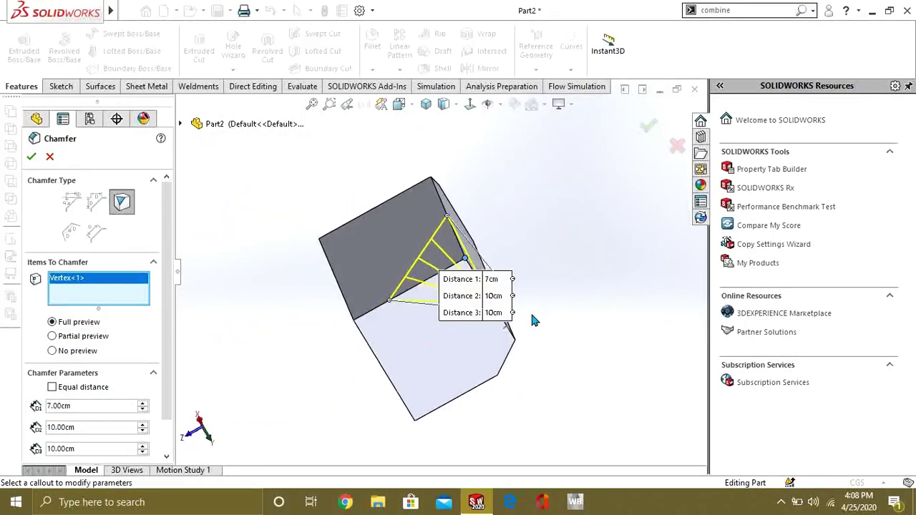
- Set the vertex chamfer distances to 5, 6 and 5 cm and apply it
click(442, 259)
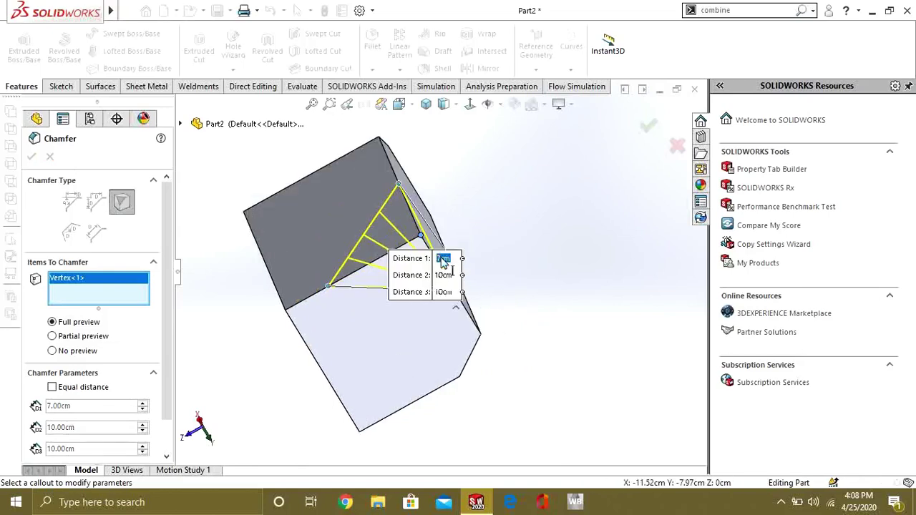
click(475, 274)
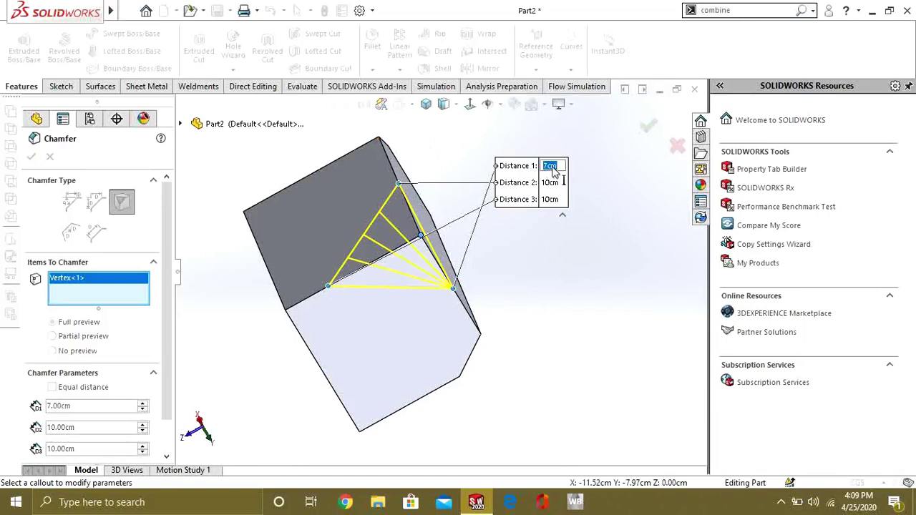
key(Return)
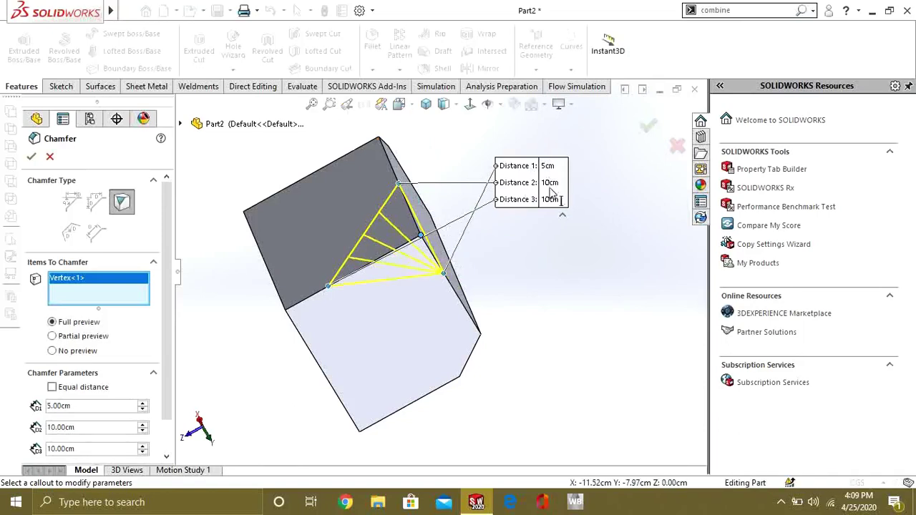
click(552, 183)
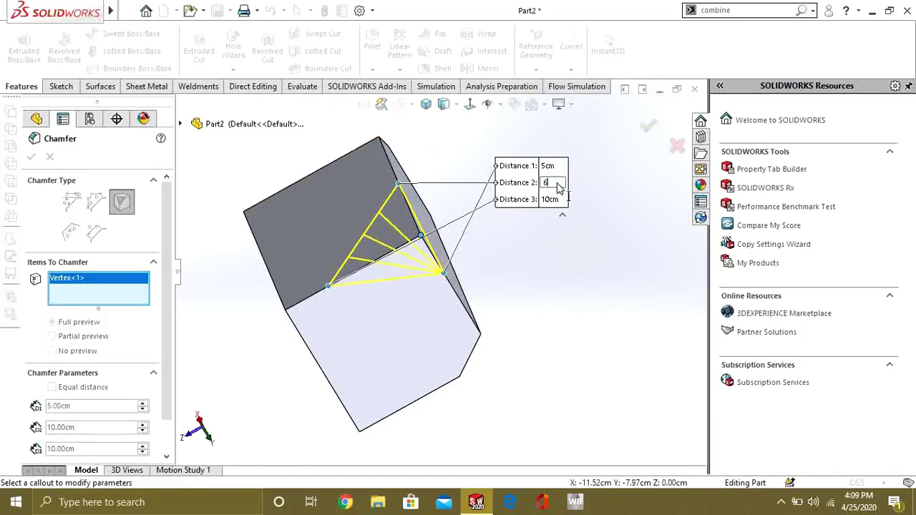
text(6)
key(Return)
click(551, 200)
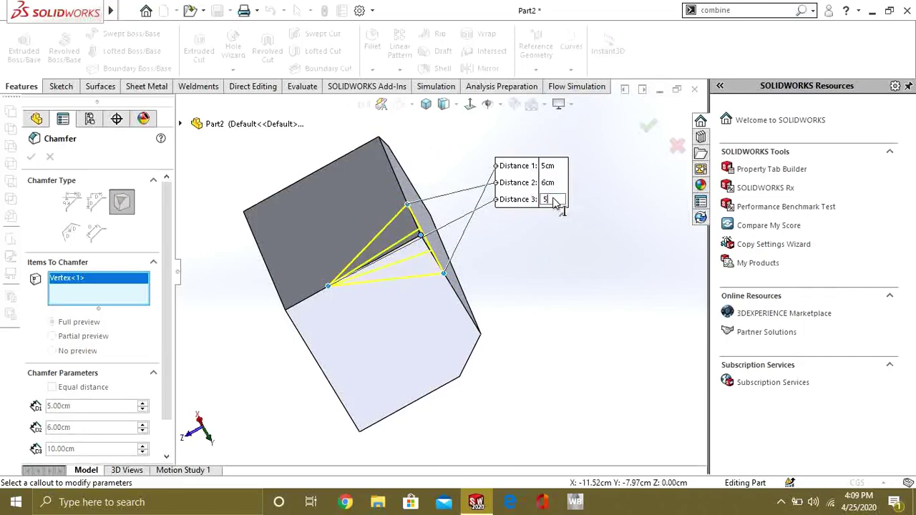
text(5)
key(Return)
click(31, 156)
middle_drag(476, 311, 499, 344)
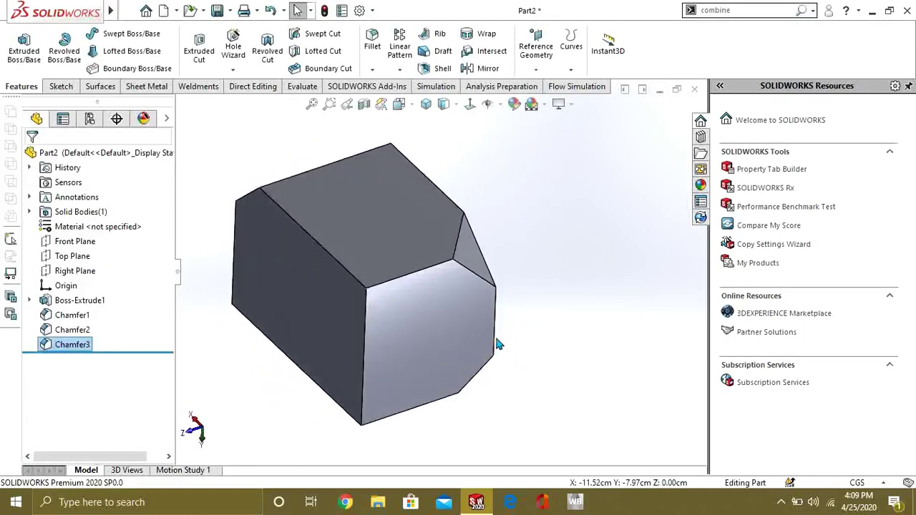
- Preview an Offset Face chamfer on the top-left edge with distance lowered to 3 cm
click(372, 69)
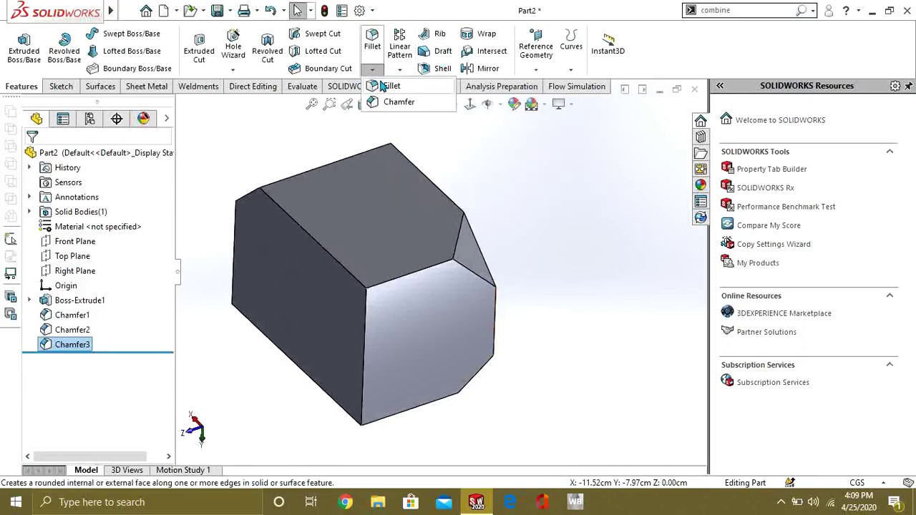
click(398, 103)
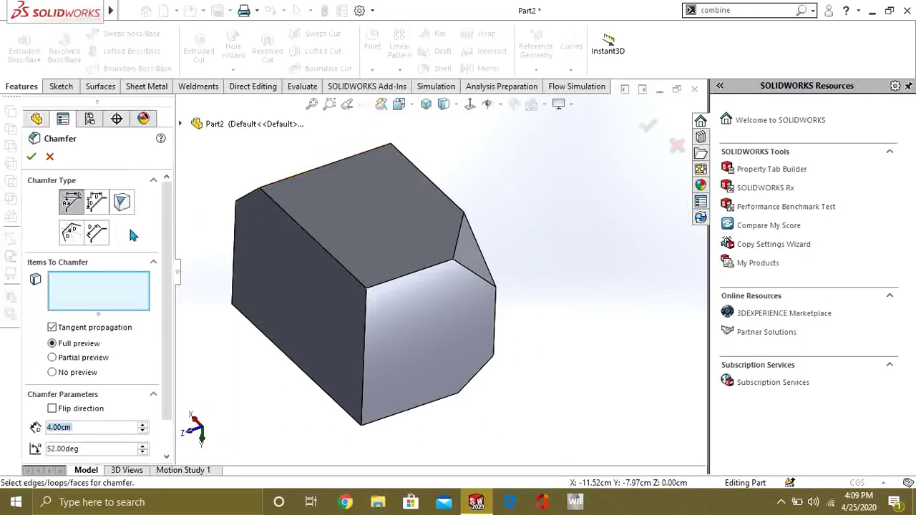
click(75, 232)
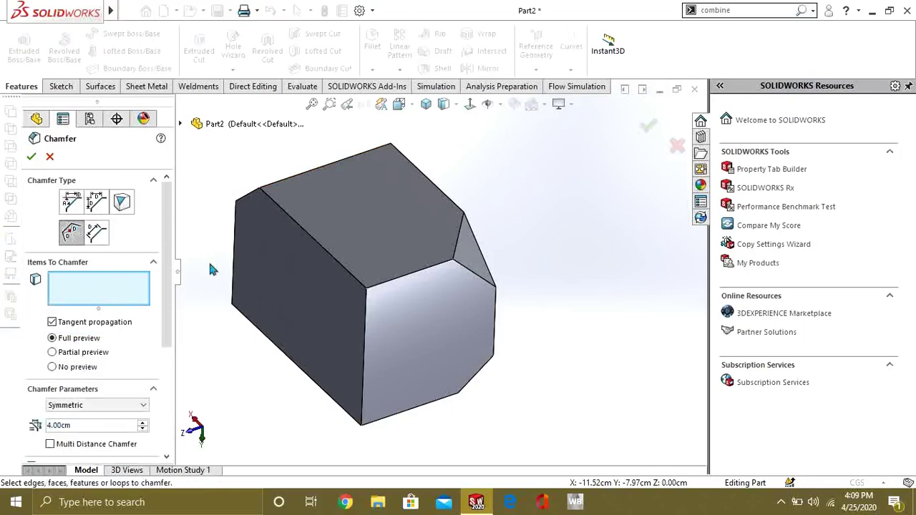
click(317, 242)
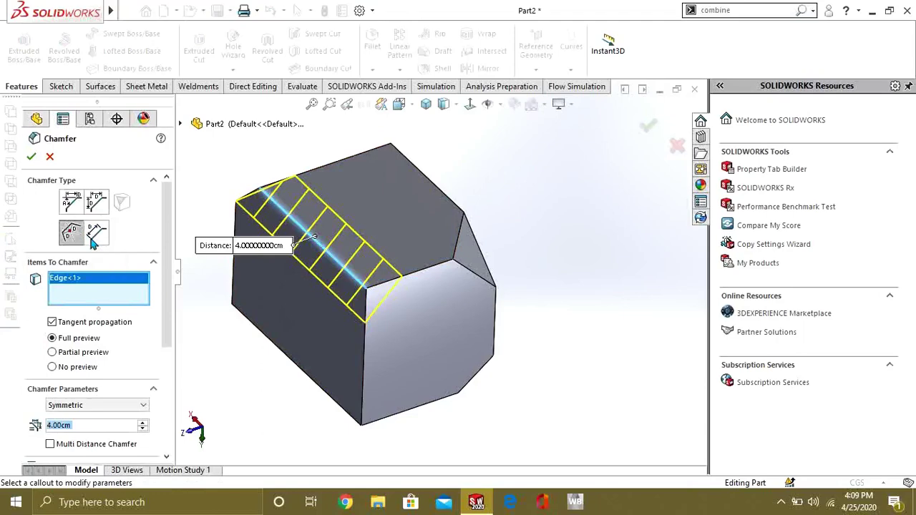
scroll(169, 262, down, 3)
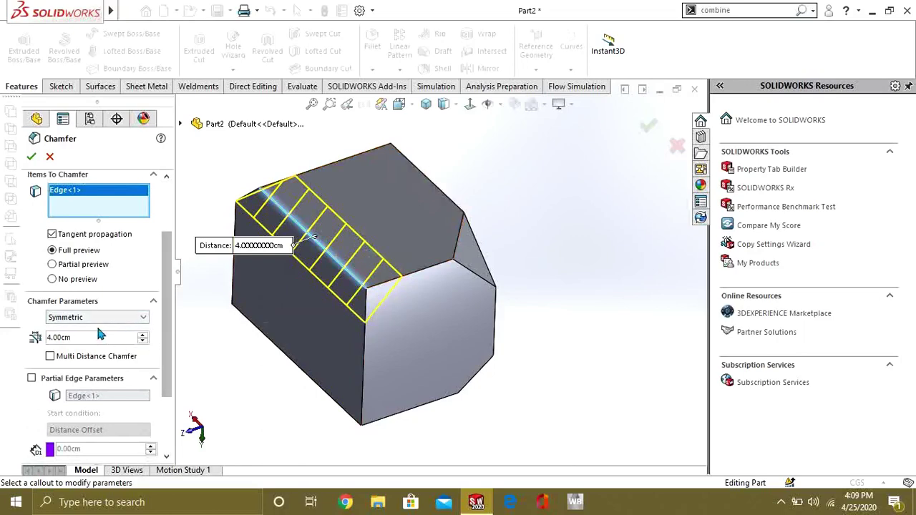
click(143, 341)
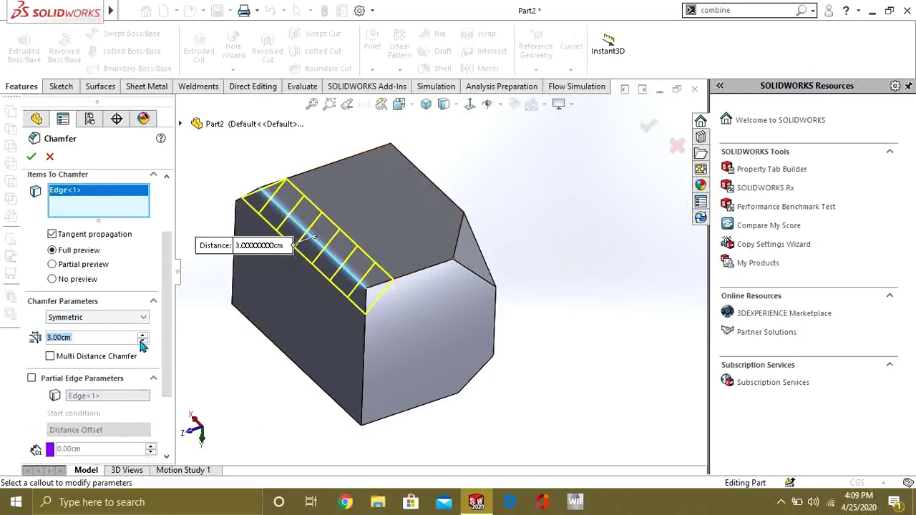
middle_drag(302, 308, 280, 278)
scroll(166, 327, down, 3)
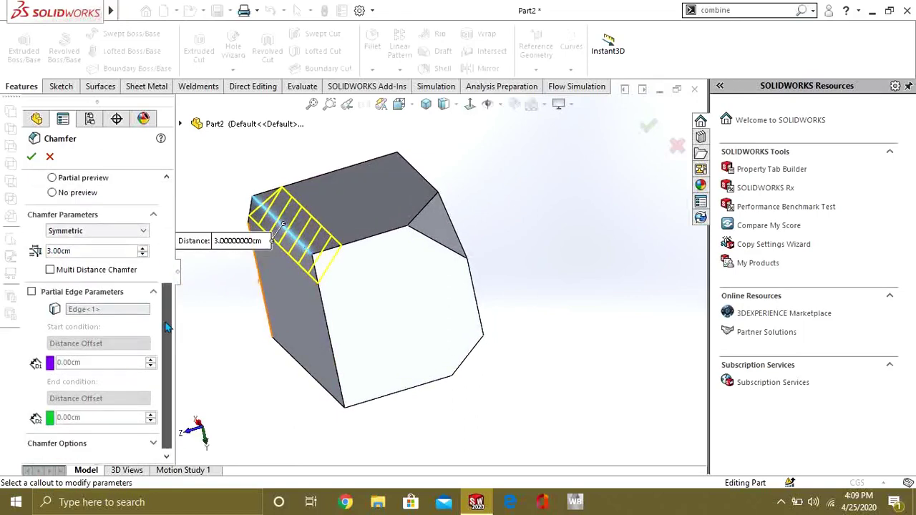
scroll(166, 327, up, 3)
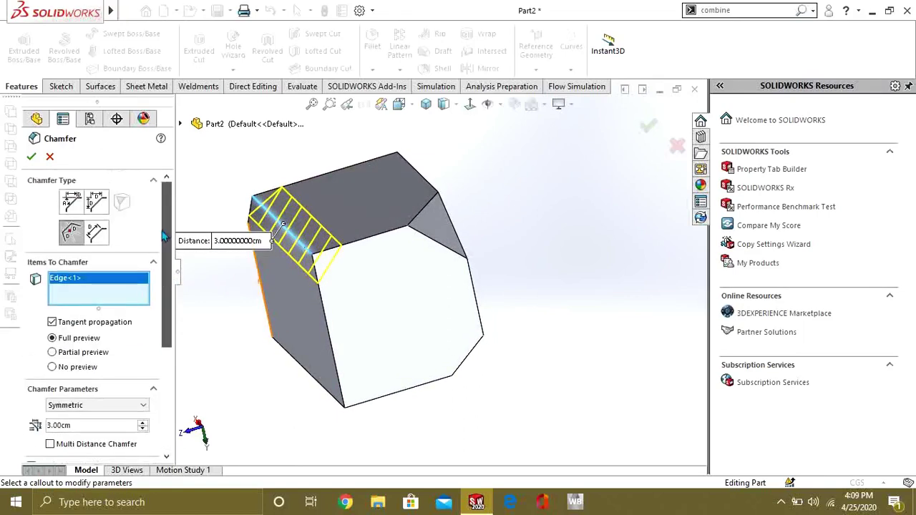
click(74, 236)
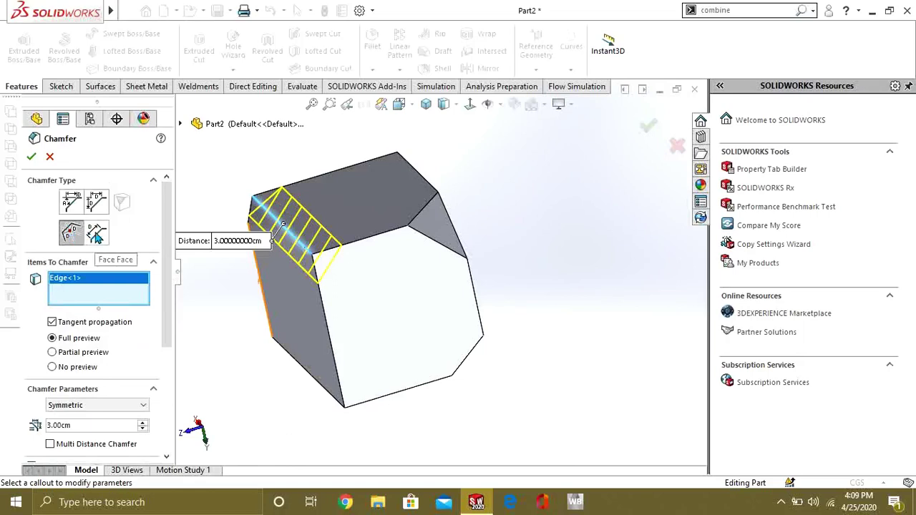
- Switch to Face Face chamfer and set the long side face as Face Set 1
click(95, 235)
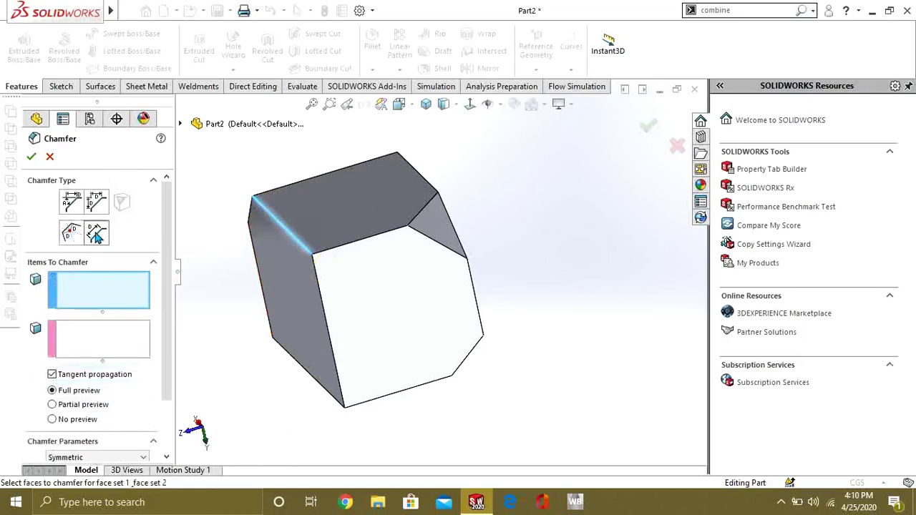
middle_drag(245, 315, 286, 300)
click(290, 291)
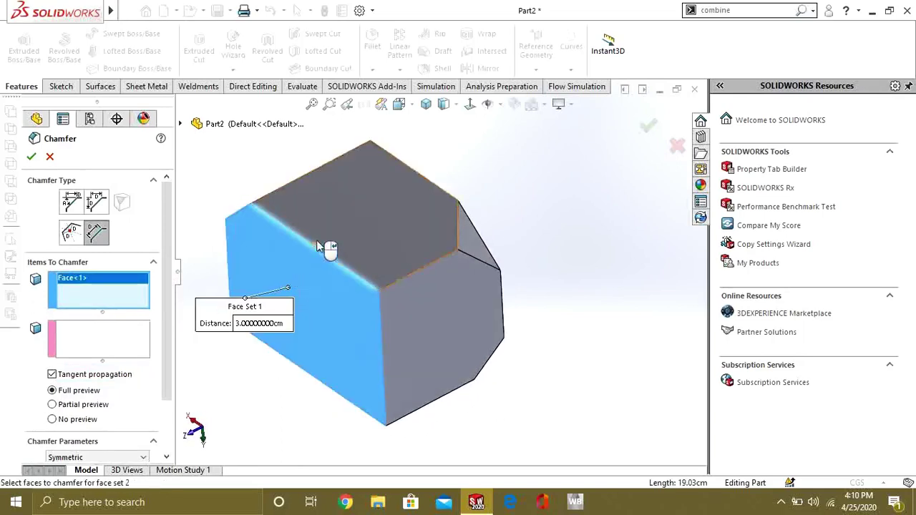
click(337, 208)
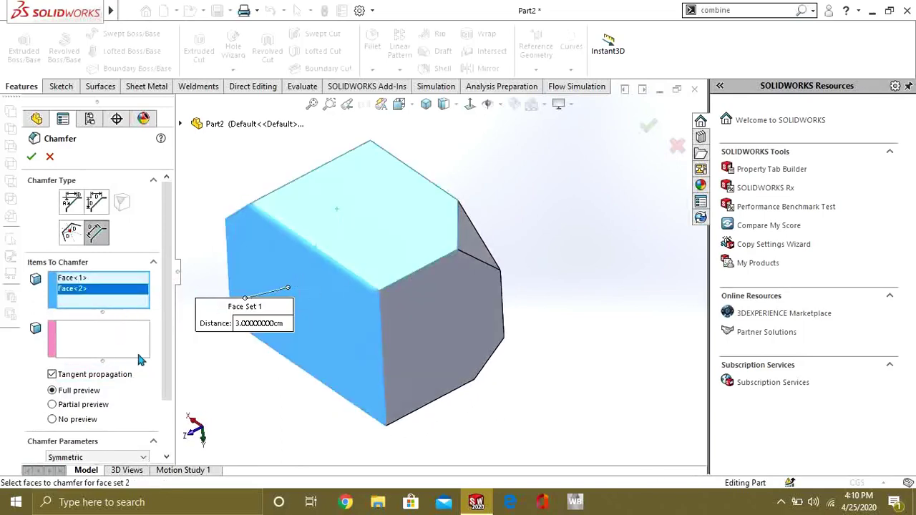
right_click(87, 288)
click(97, 310)
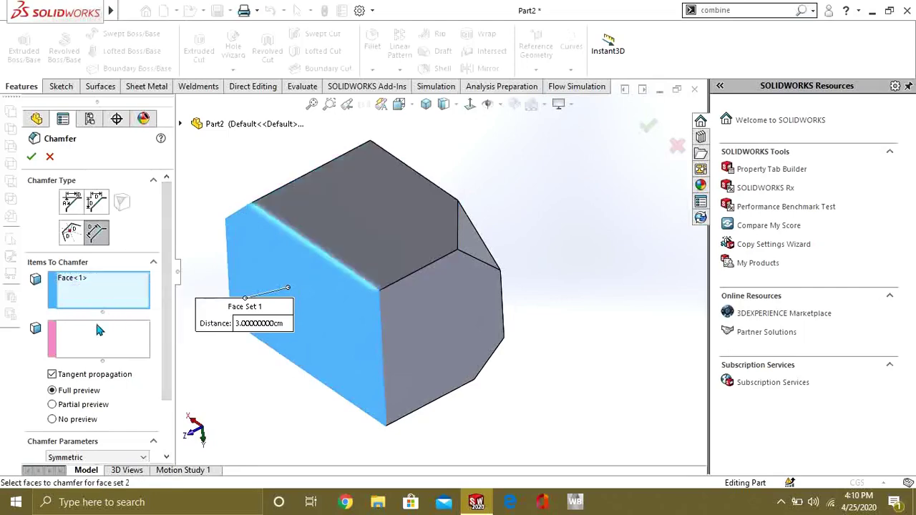
- Add the top, right and front faces as Face Set 2 and apply the 3 cm chamfer
click(99, 329)
click(352, 248)
middle_drag(362, 265, 458, 229)
click(419, 302)
click(373, 249)
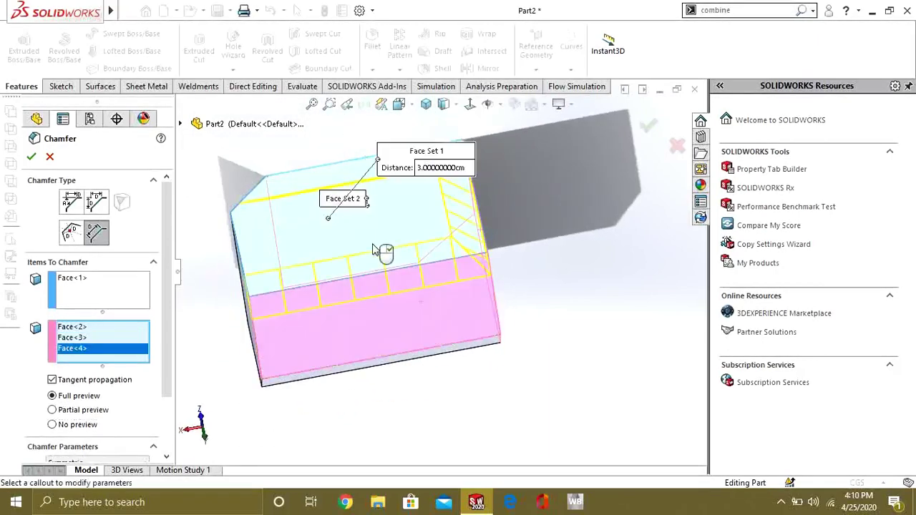
click(31, 157)
middle_drag(362, 240, 378, 281)
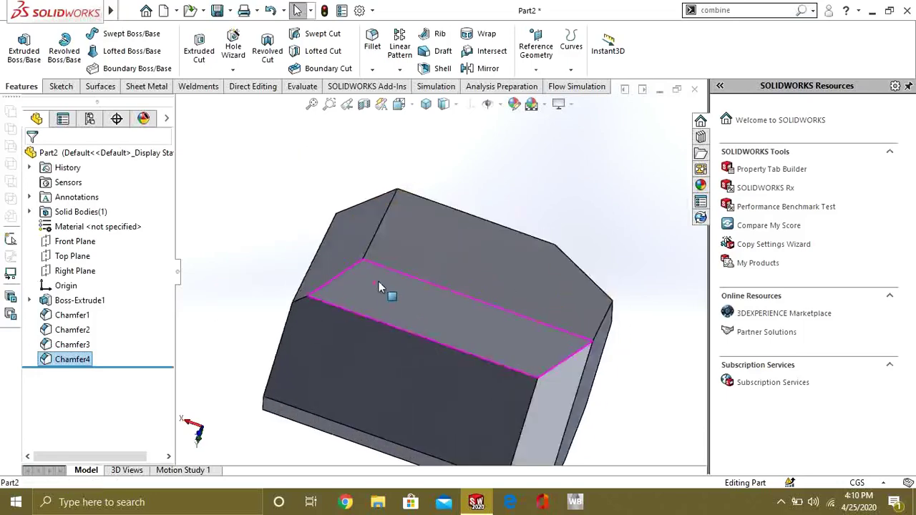
scroll(379, 281, up, 3)
scroll(493, 333, down, 5)
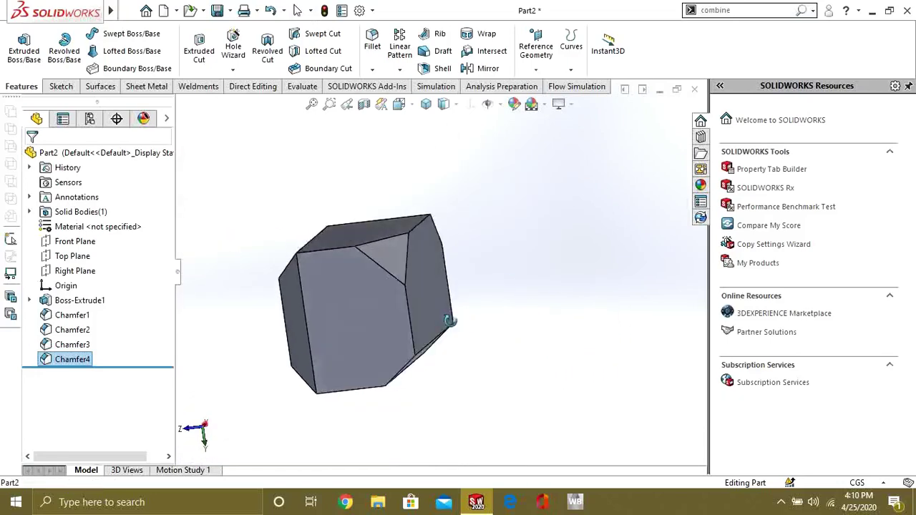